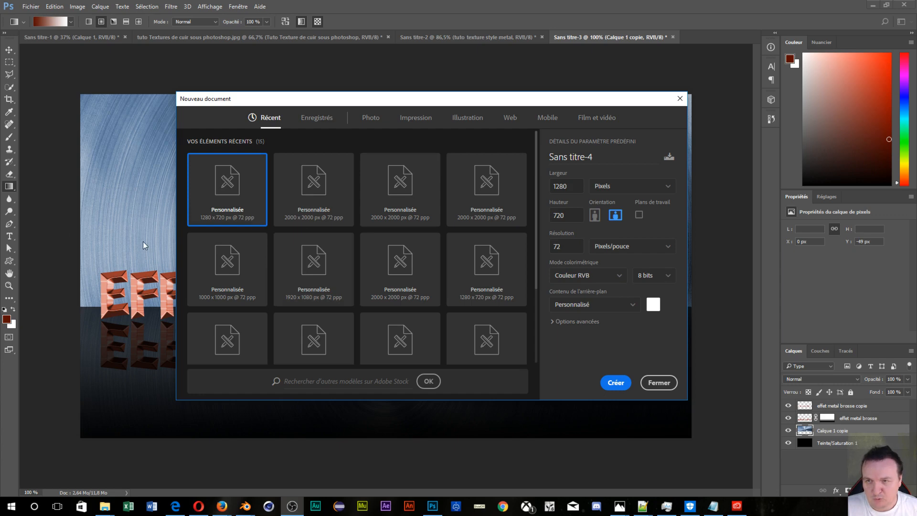
- Create a 1280 x 720 px document at 72 ppi and set the foreground colour to #4a3812
click(616, 382)
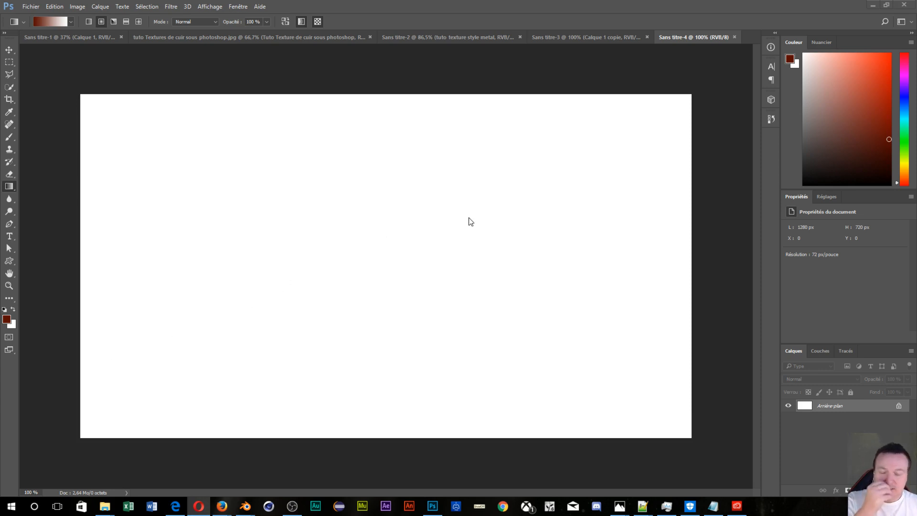
click(7, 319)
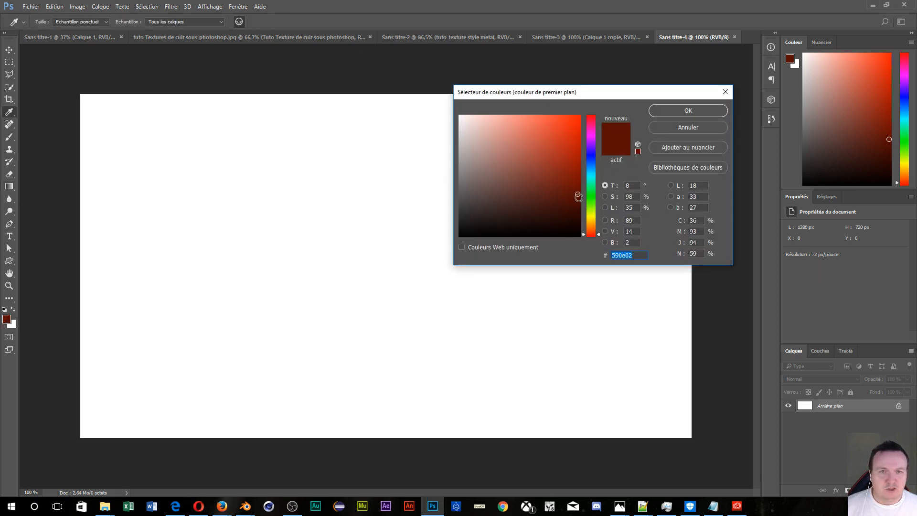
click(637, 259)
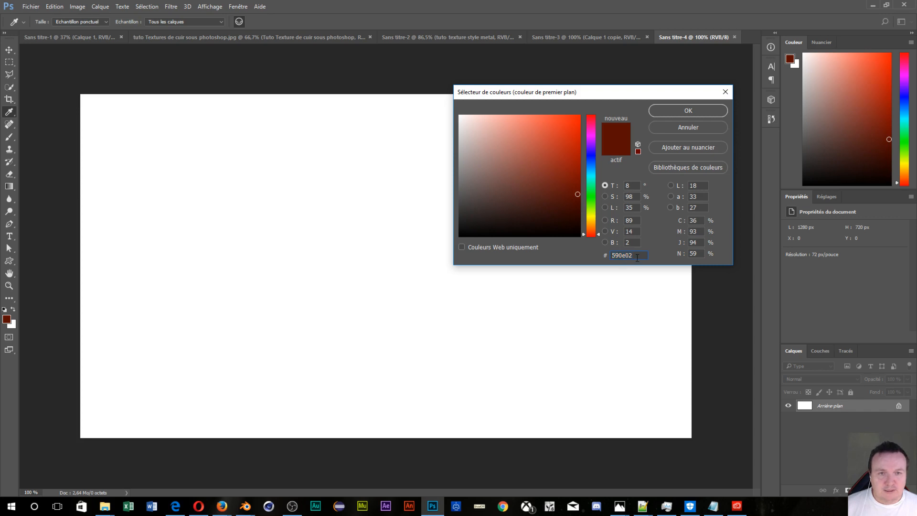
drag(638, 258, 597, 254)
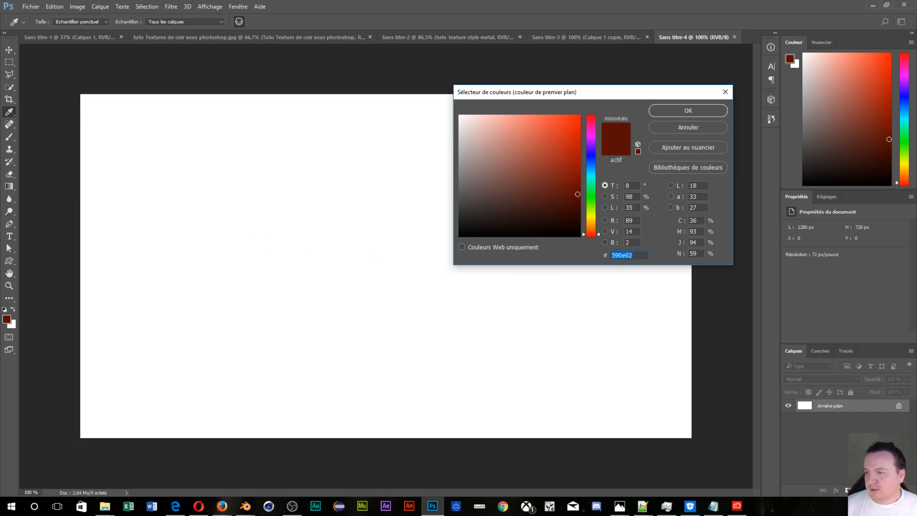
key(alt+Tab)
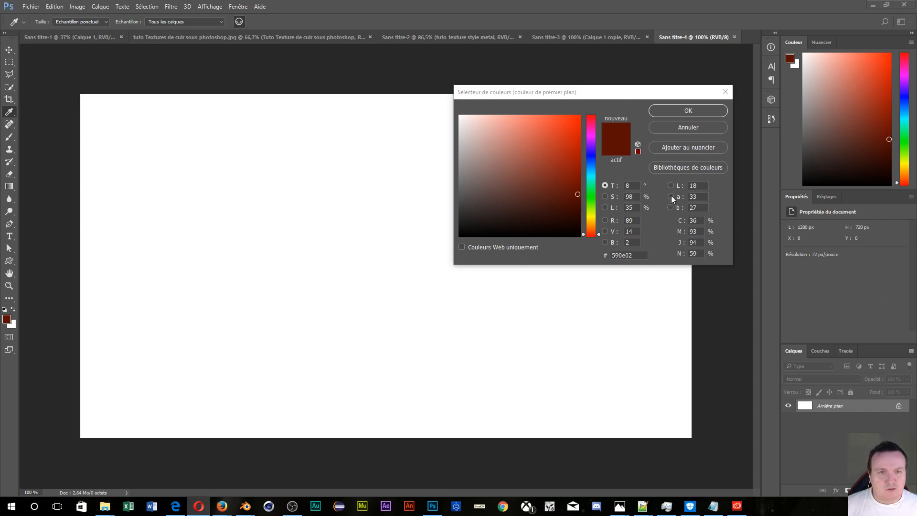
key(alt+Tab)
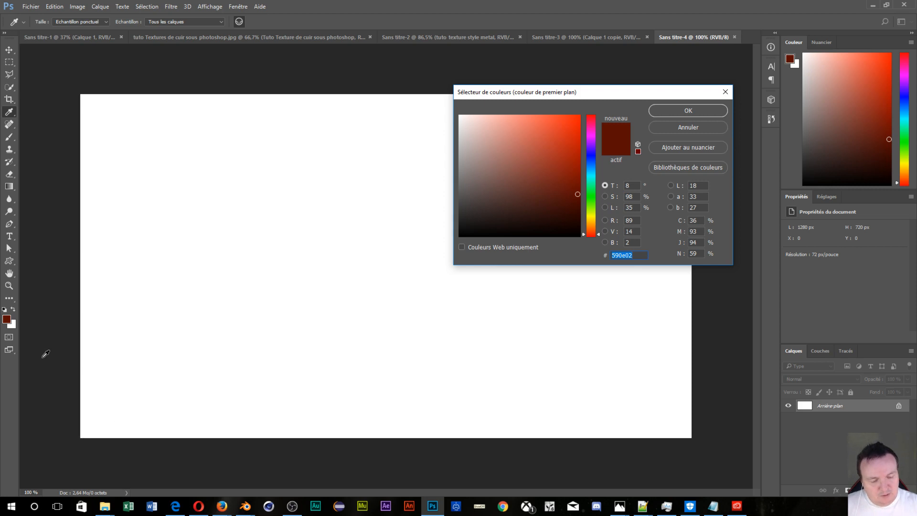
text(4a3)
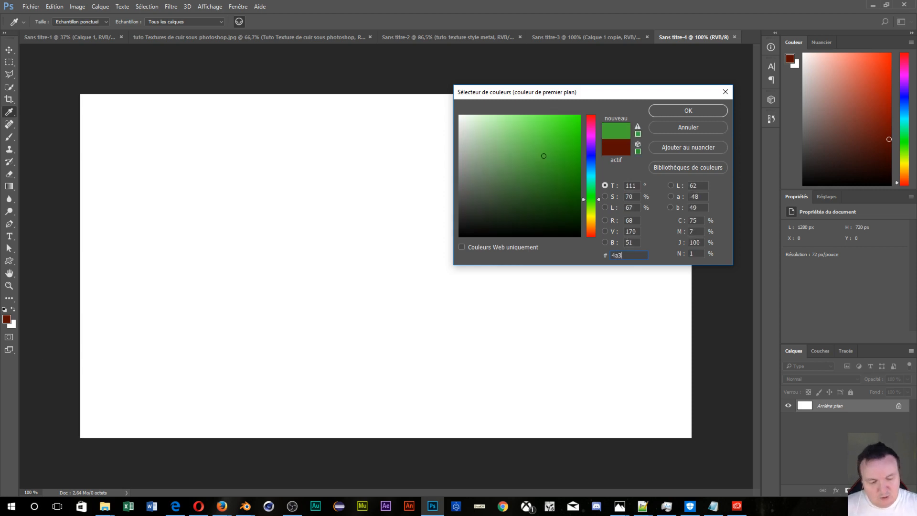
text(812)
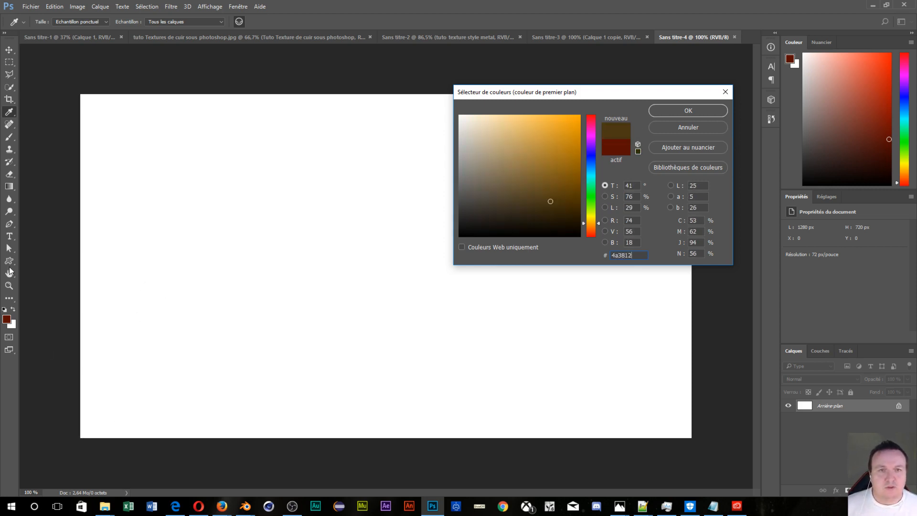
click(702, 108)
key(g)
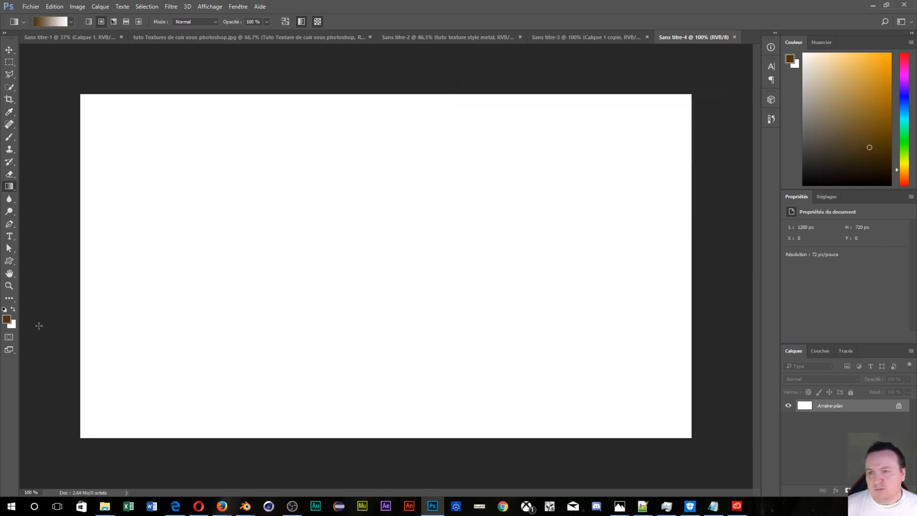
- Set the background colour to #180b02
click(15, 323)
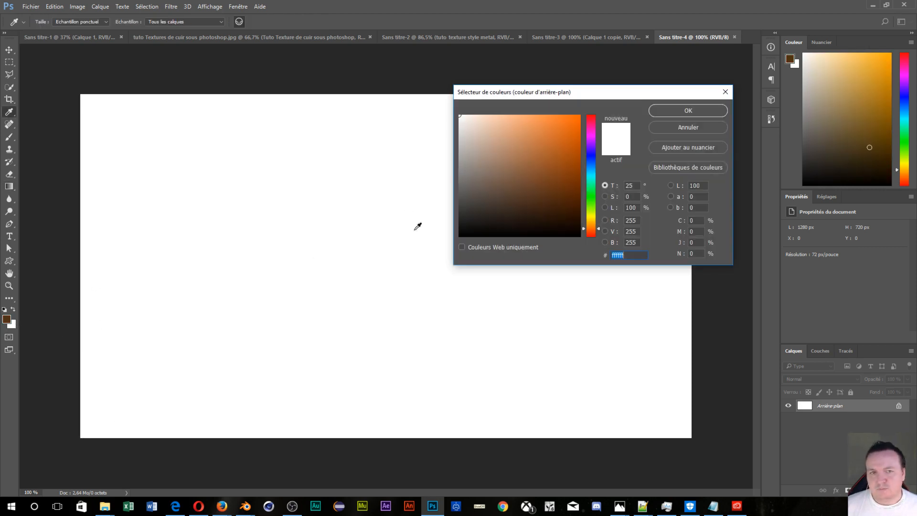
text(18)
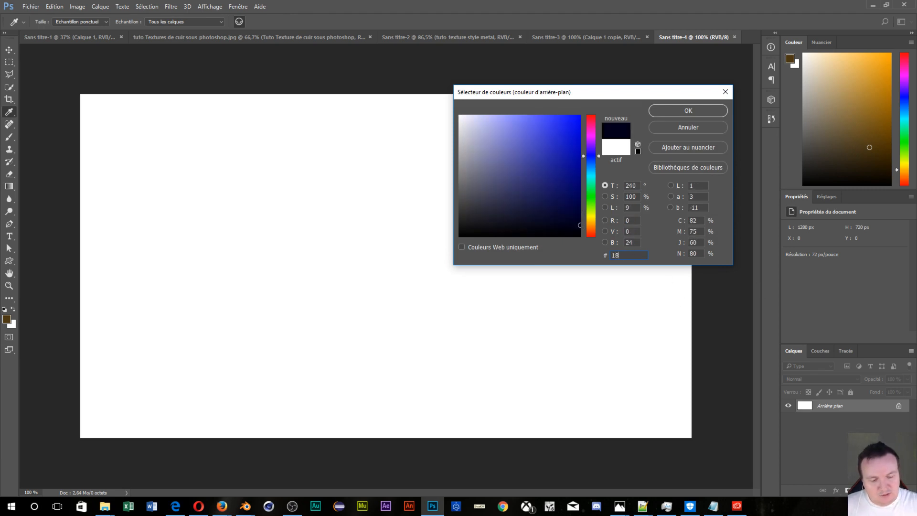
text(0b)
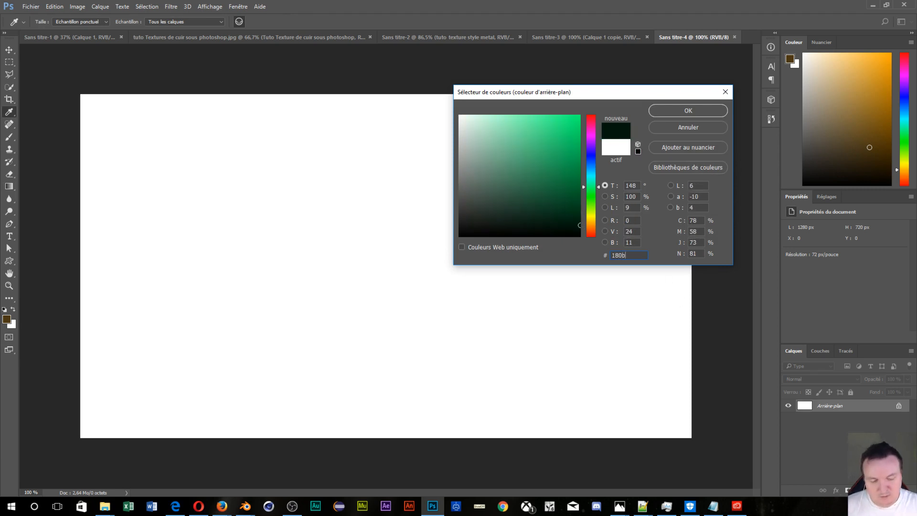
text(02)
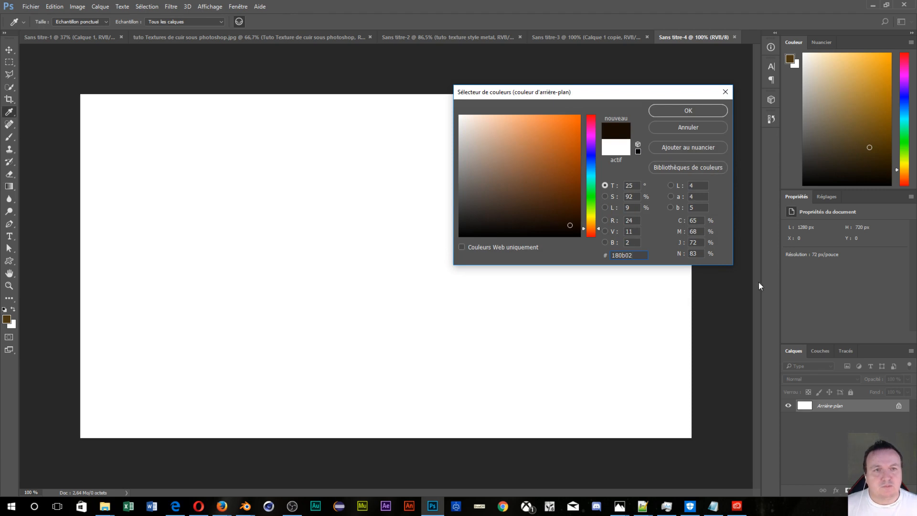
click(689, 115)
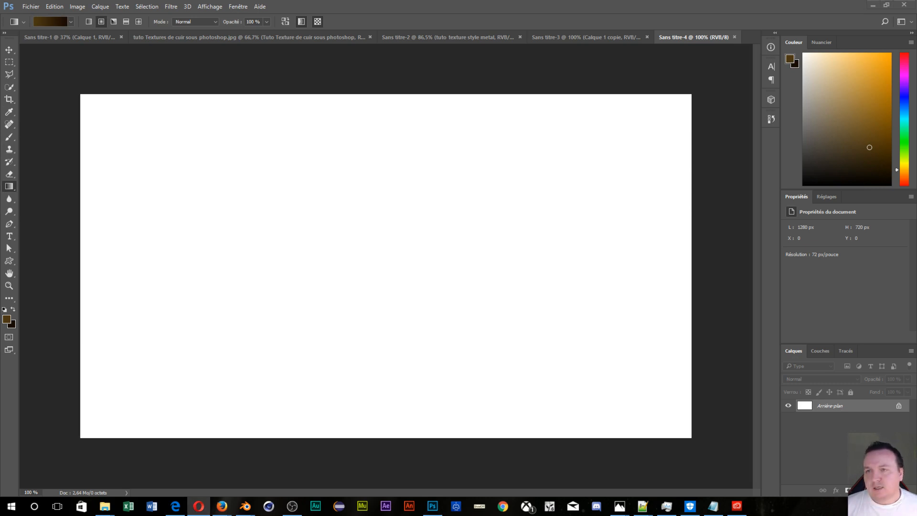
- Fill the canvas with a radial foreground-to-background gradient drawn from near its centre horizontally out to its right edge
right_click(11, 188)
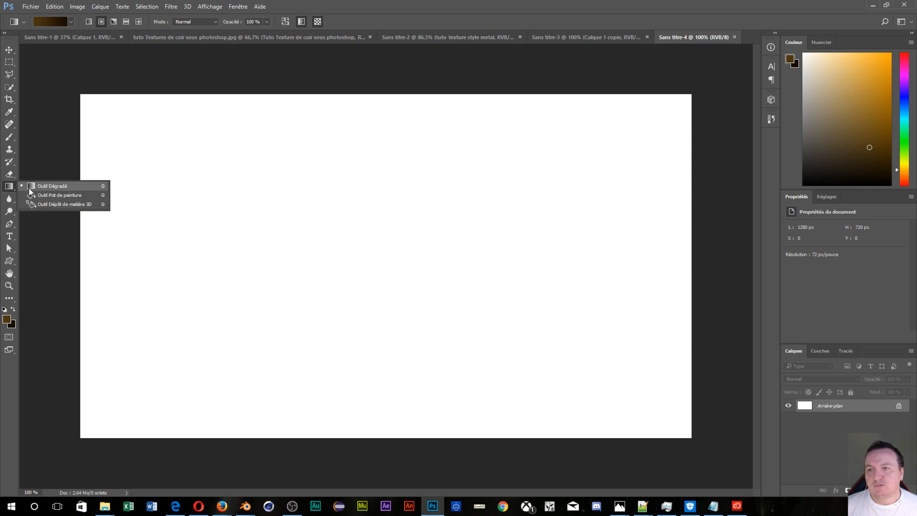
click(29, 188)
click(57, 23)
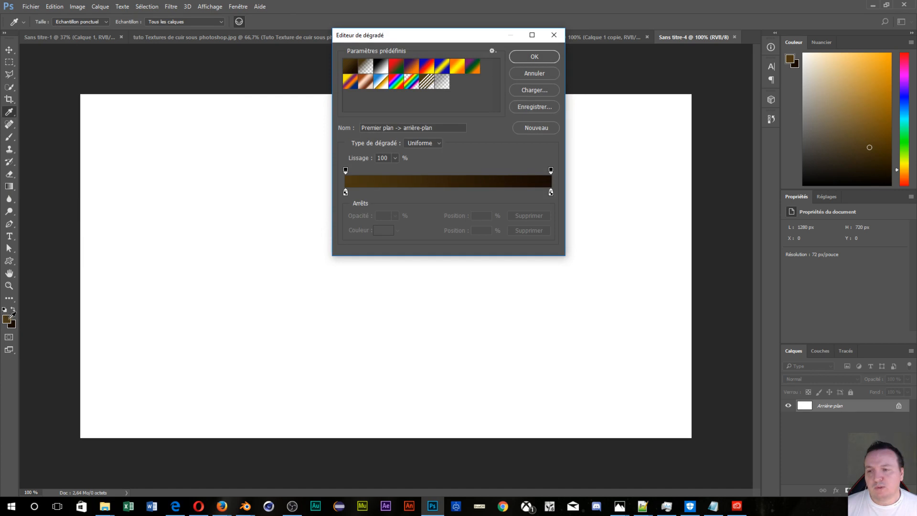
click(535, 56)
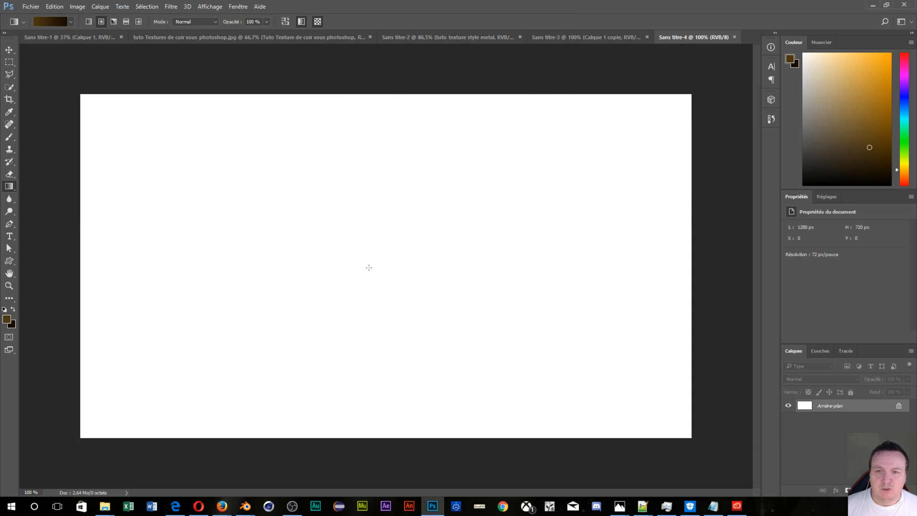
drag(368, 268, 692, 268)
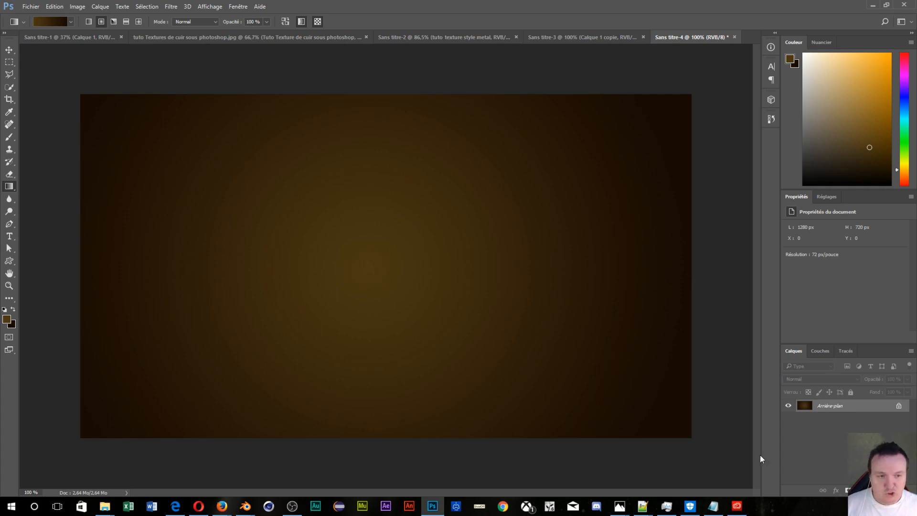
- Duplicate the gradient layer and set the background colour to white (#ffffff)
key(ctrl+j)
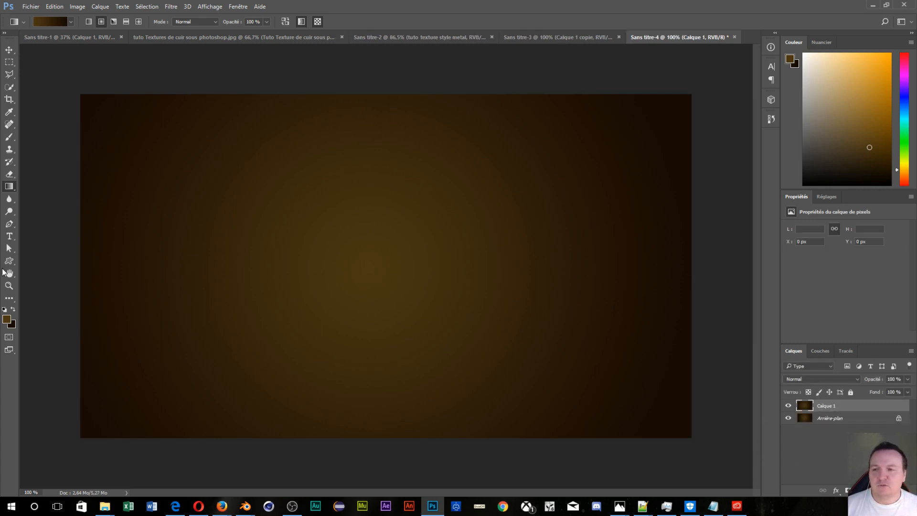
click(14, 324)
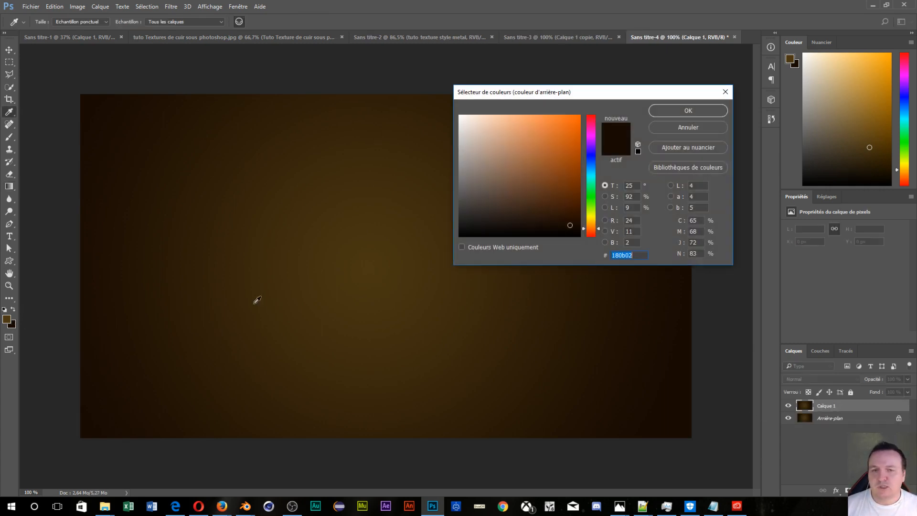
text(ffffff)
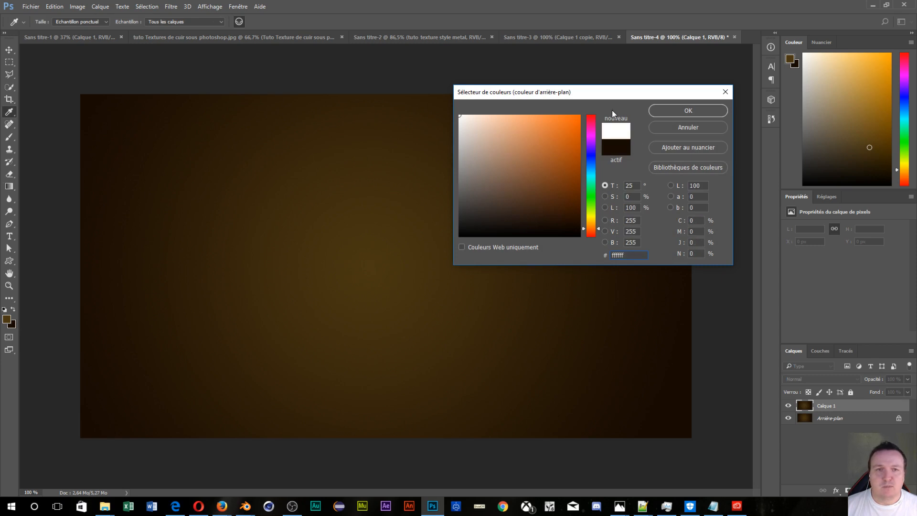
click(675, 110)
key(g)
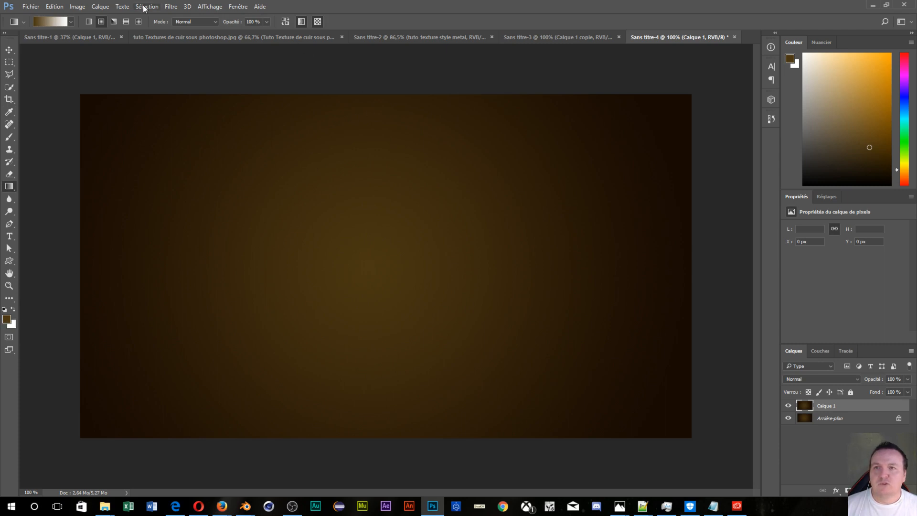
- Apply the Nuages par différence render filter to the duplicated layer
click(171, 6)
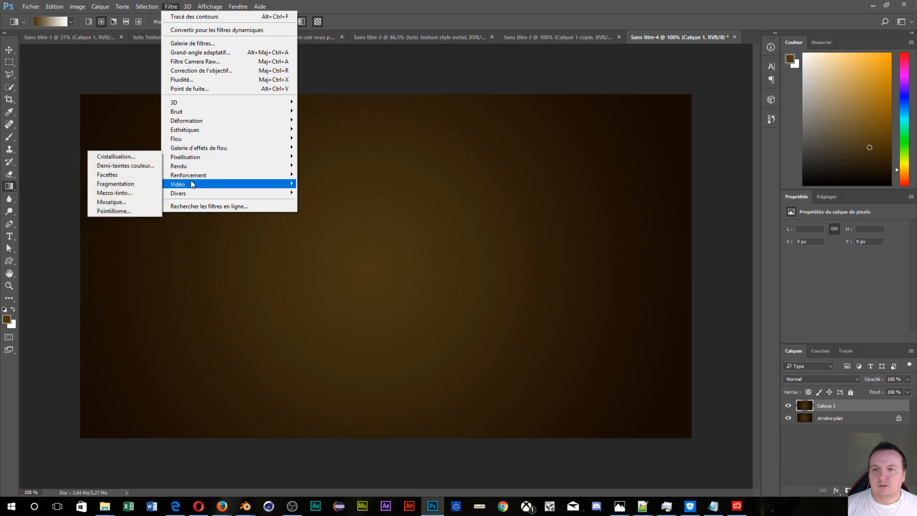
mouse_move(189, 194)
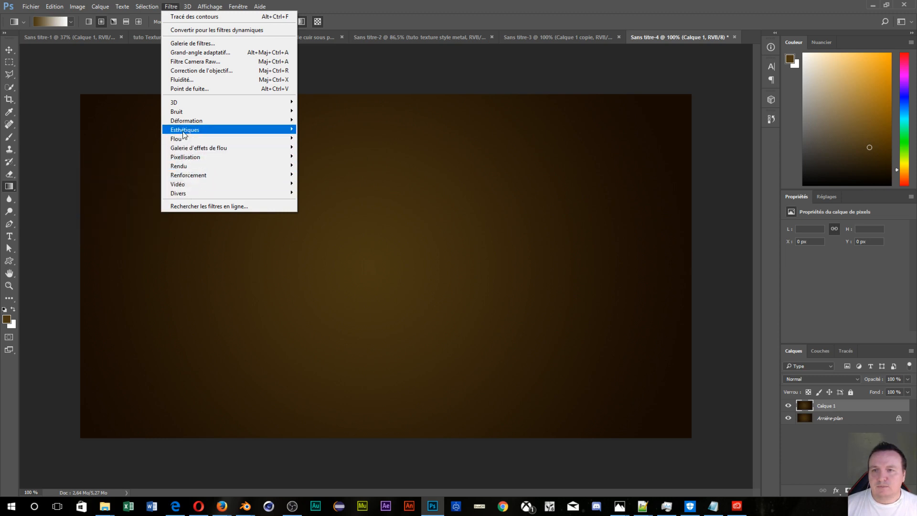
mouse_move(182, 139)
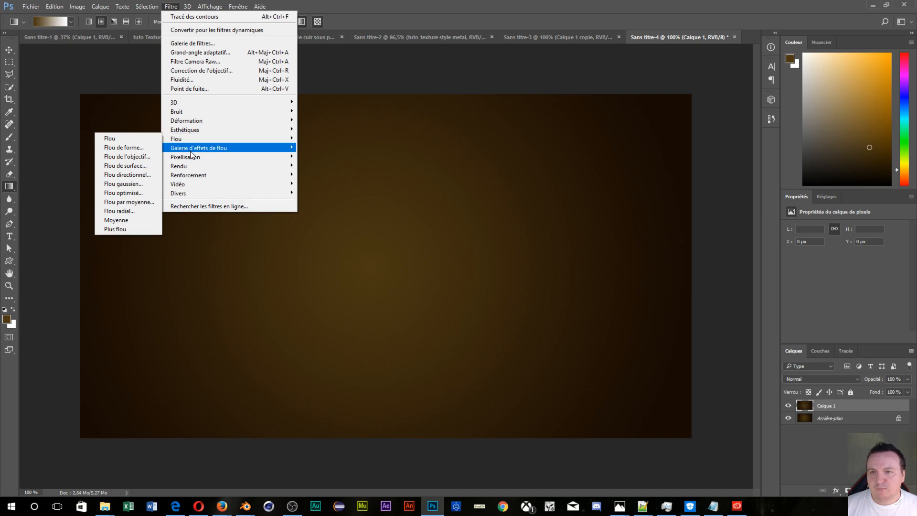
mouse_move(192, 158)
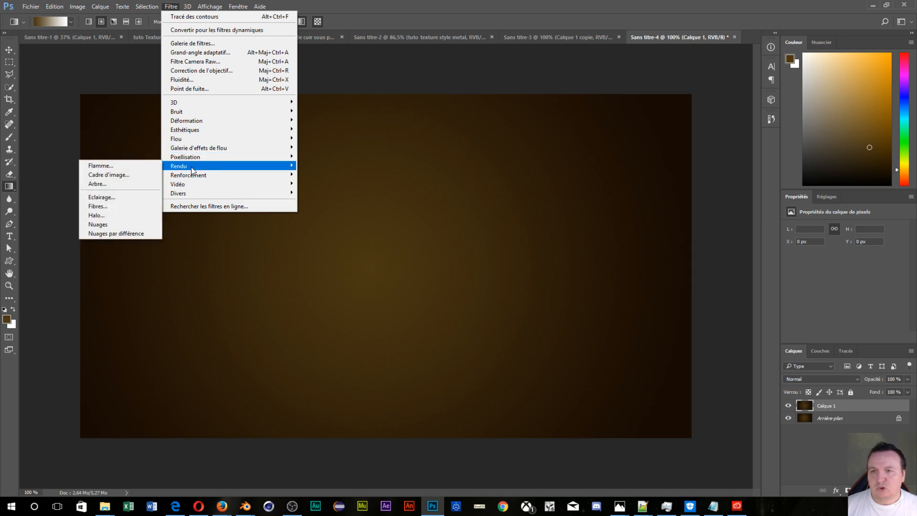
click(122, 234)
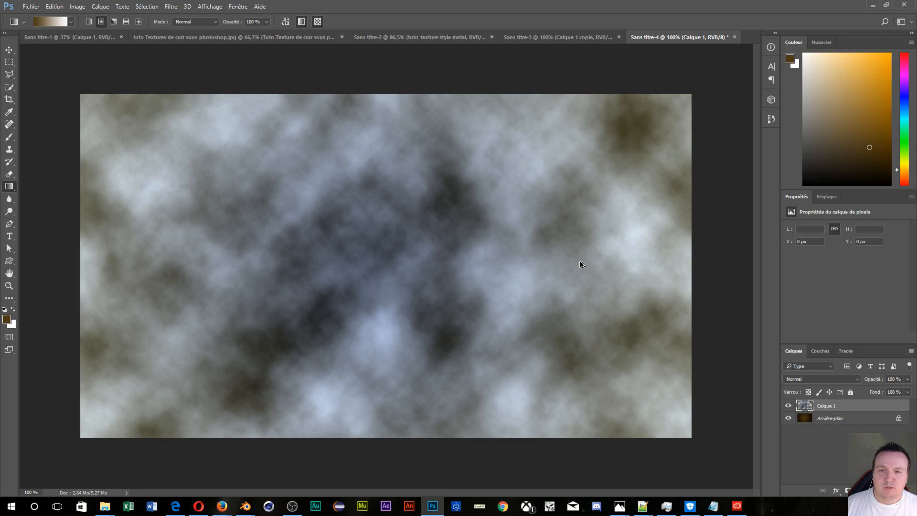
- Reapply the Nuages par différence filter about ten times to build up a dense, contrasted cloud pattern
key(ctrl+f)
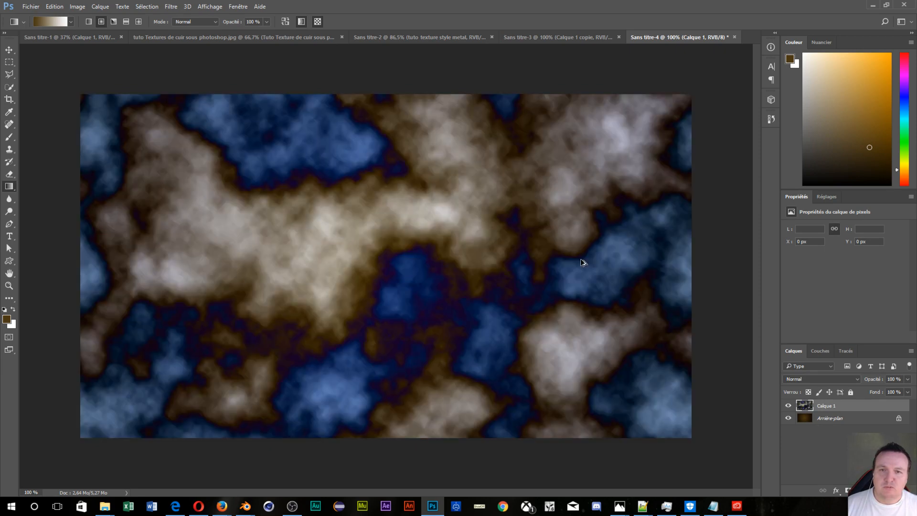
key(ctrl+f)
key(ctrl+f)
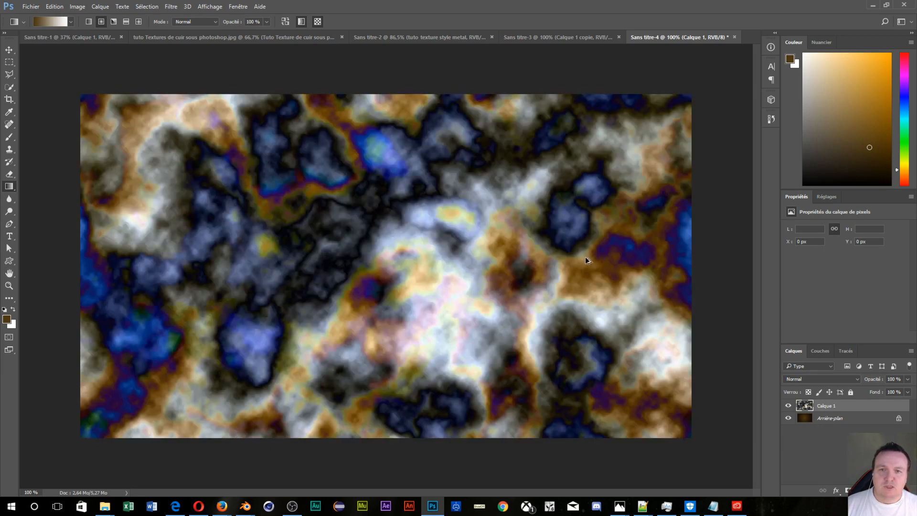
key(ctrl+f)
key(ctrl+f)
key(ctrl+f)
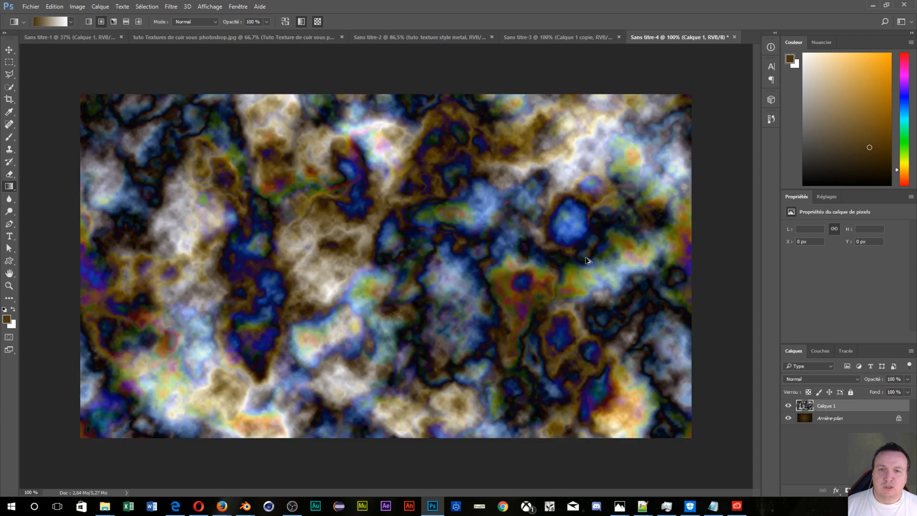
key(ctrl+f)
key(ctrl+f)
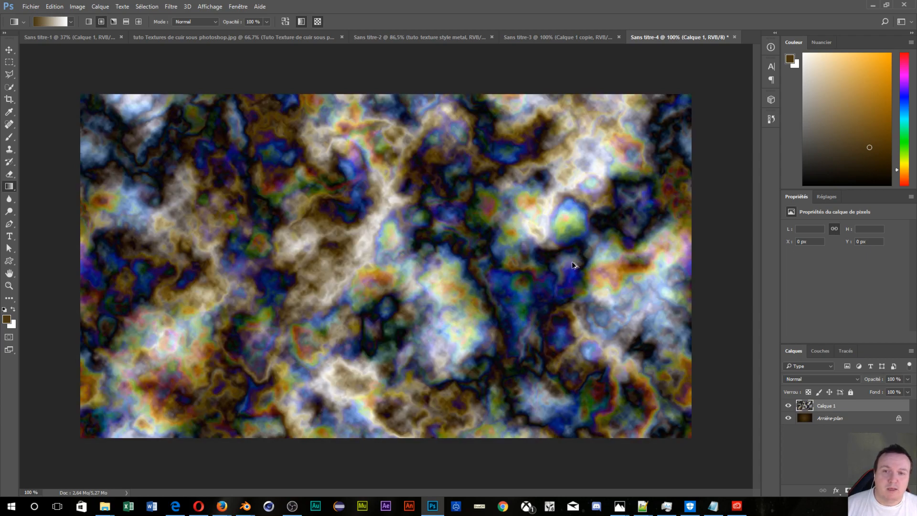
key(ctrl+f)
key(ctrl+f)
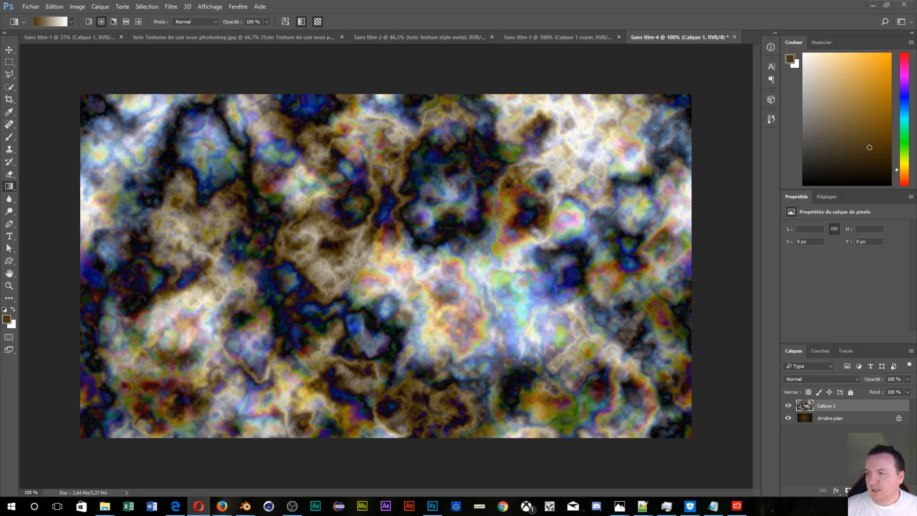
- Apply the Contour lumineux filter with Epaisseur 2, Luminosité 14 and Lissage 1 to the cloud layer, and duplicate that layer
click(173, 8)
click(183, 43)
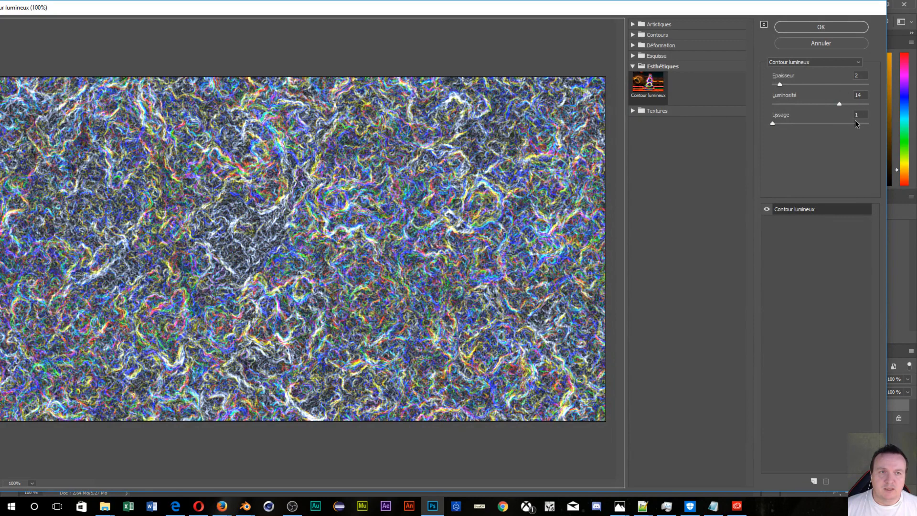
click(810, 27)
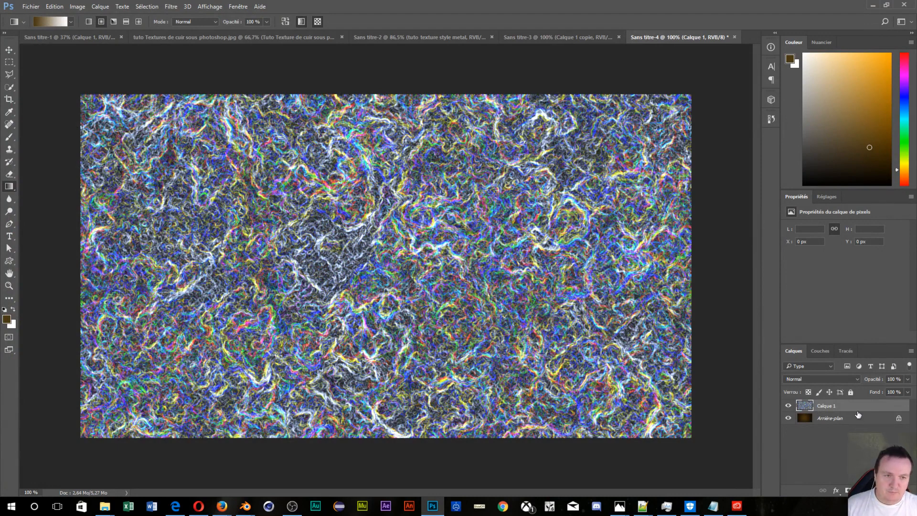
key(ctrl+j)
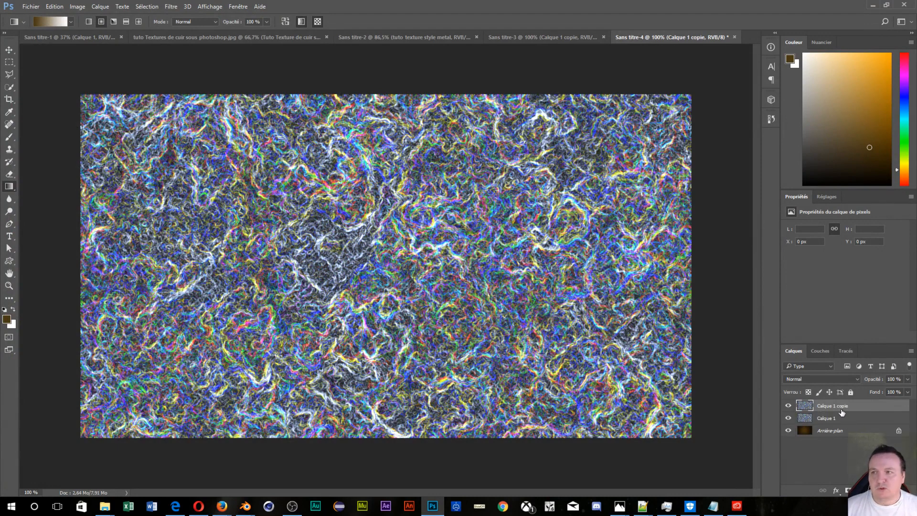
- Apply the Tracé des contours filter to the Calque 1 copie layer
click(171, 6)
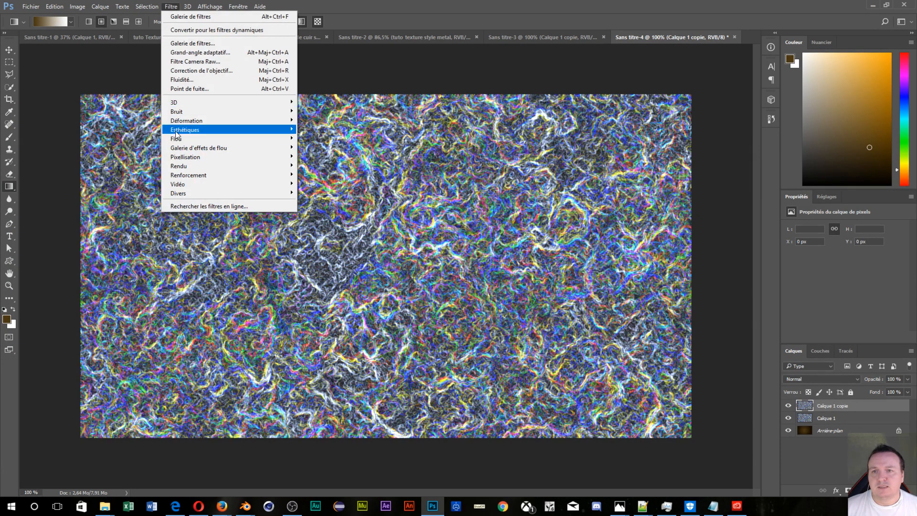
mouse_move(167, 129)
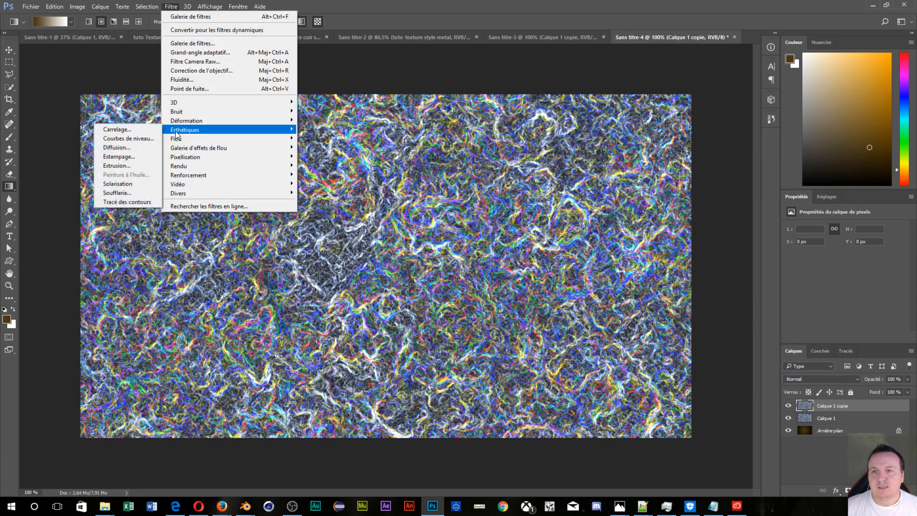
click(141, 202)
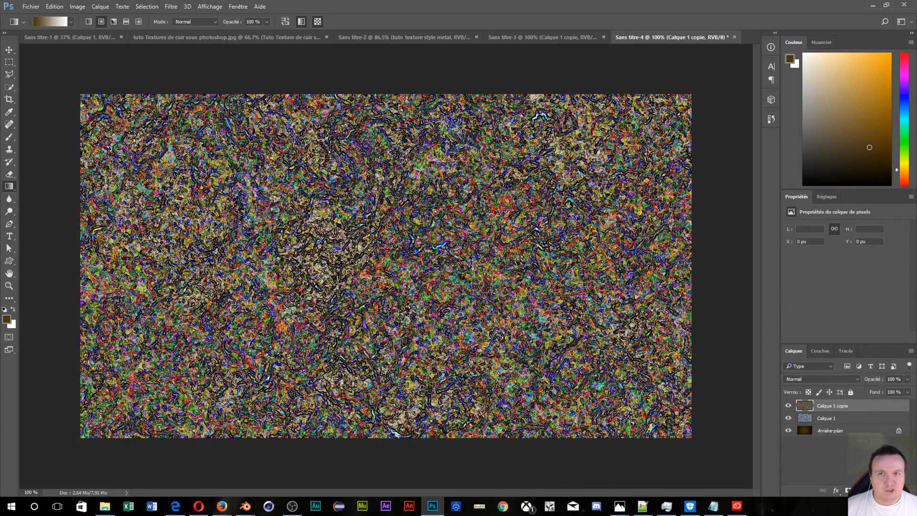
- Colorise Calque 1 copie in Teinte/Saturation with Teinte 27, Saturation 53 and Luminosité -13
click(77, 6)
mouse_move(86, 30)
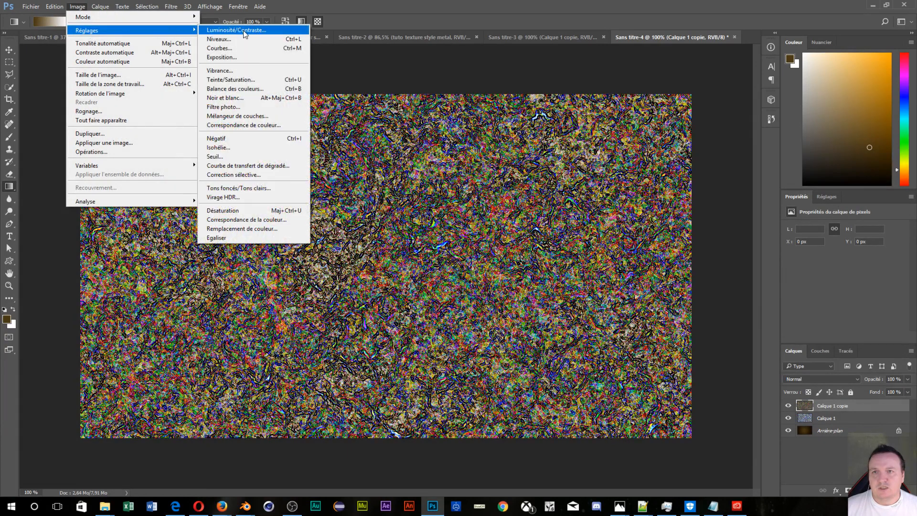
click(234, 79)
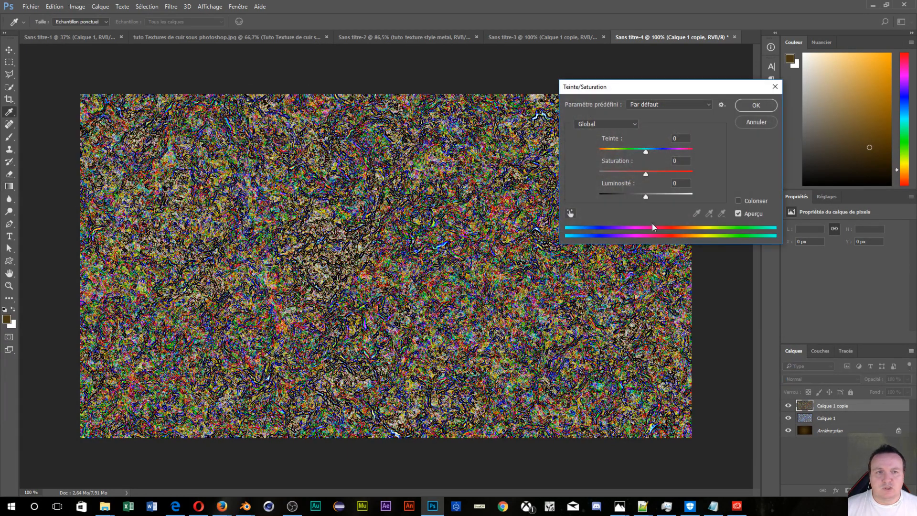
click(738, 200)
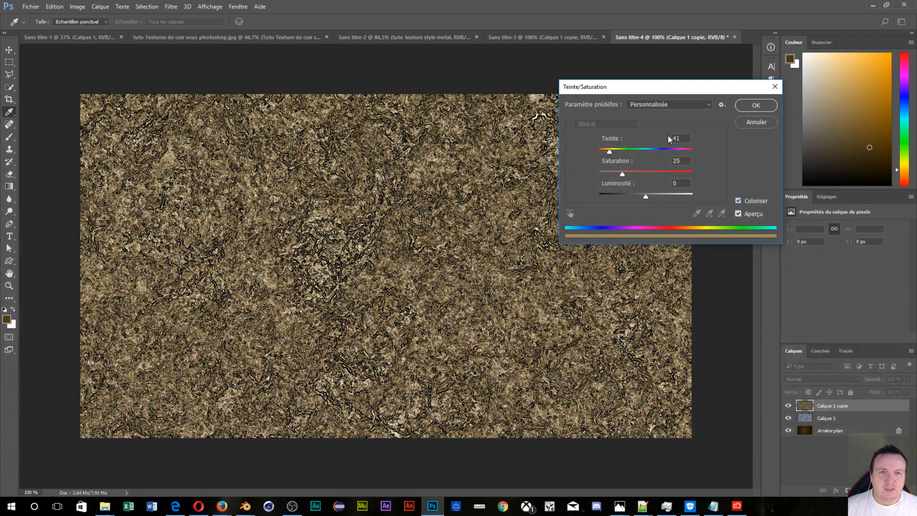
double_click(686, 139)
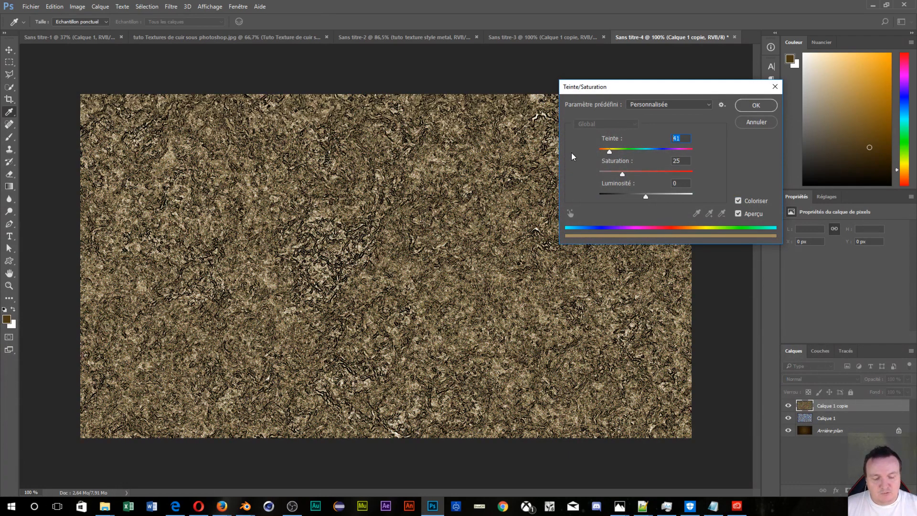
text(27)
key(Tab)
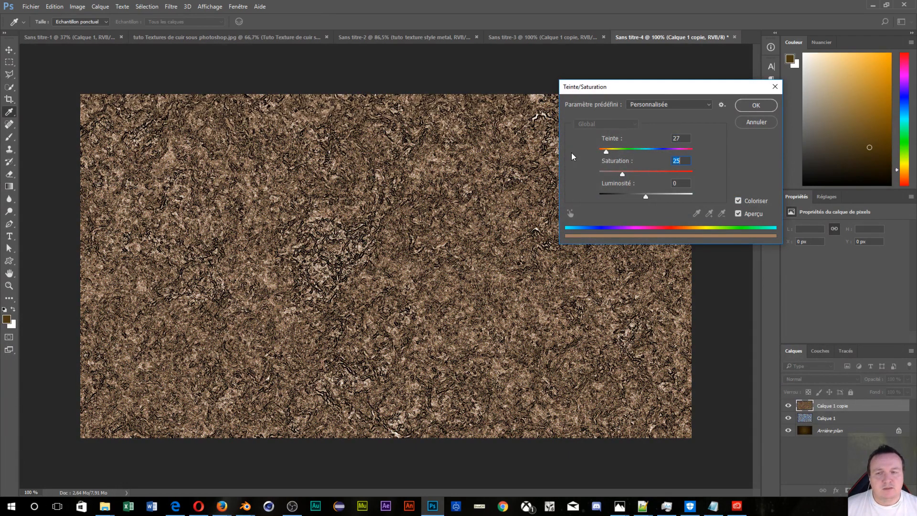
text(53)
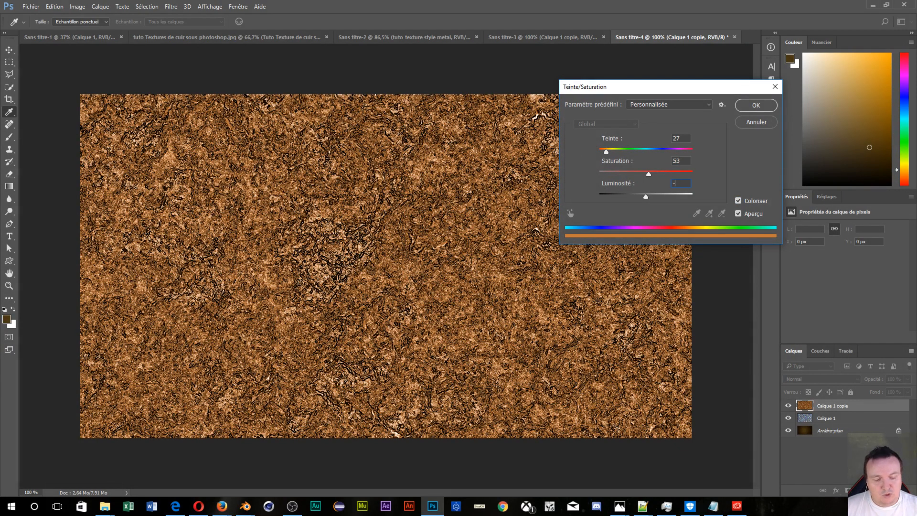
text(3)
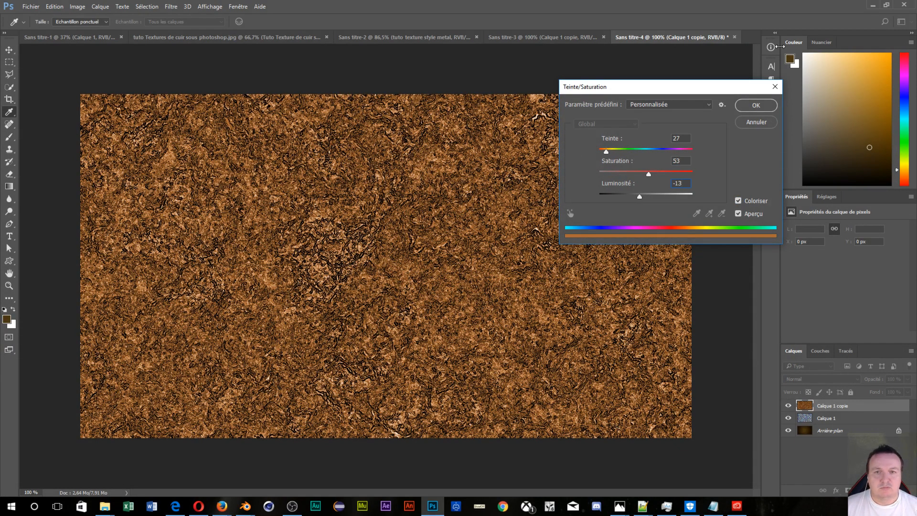
click(770, 105)
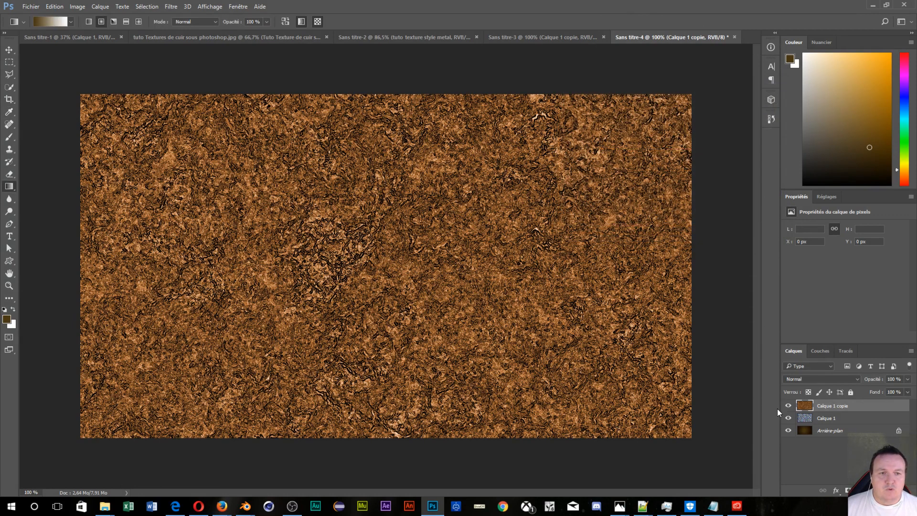
- Hide Calque 1 copie and apply the Tracé des contours filter to Calque 1
click(789, 405)
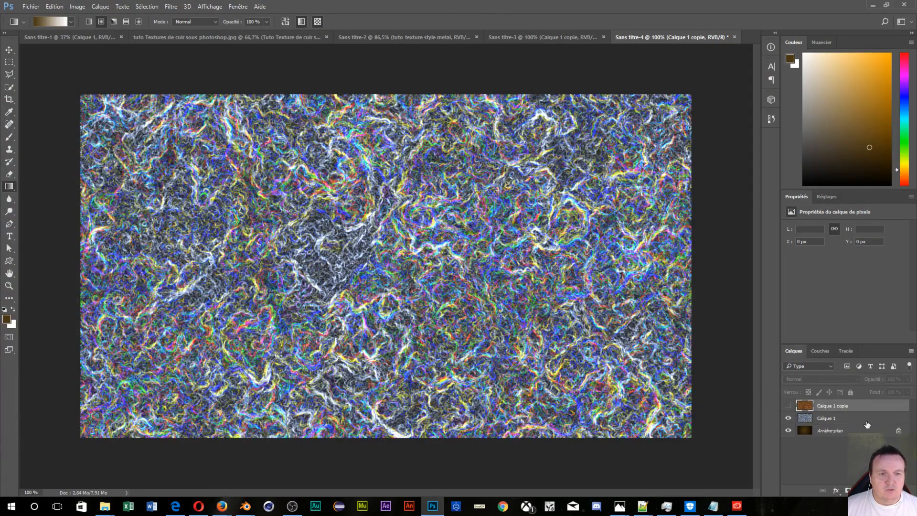
click(868, 428)
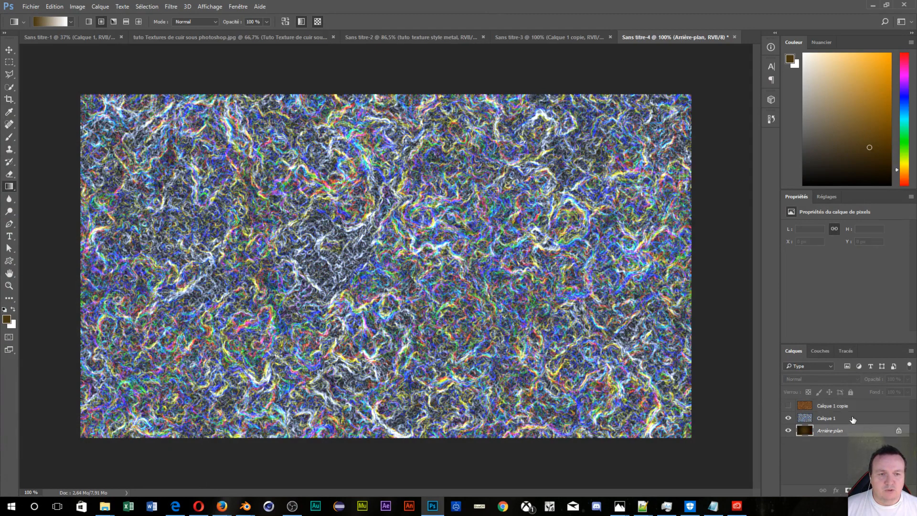
click(852, 418)
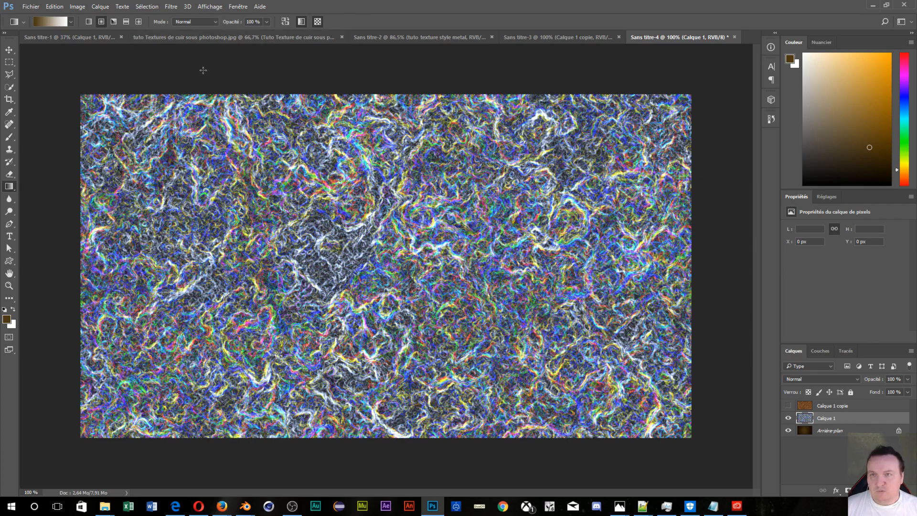
click(171, 7)
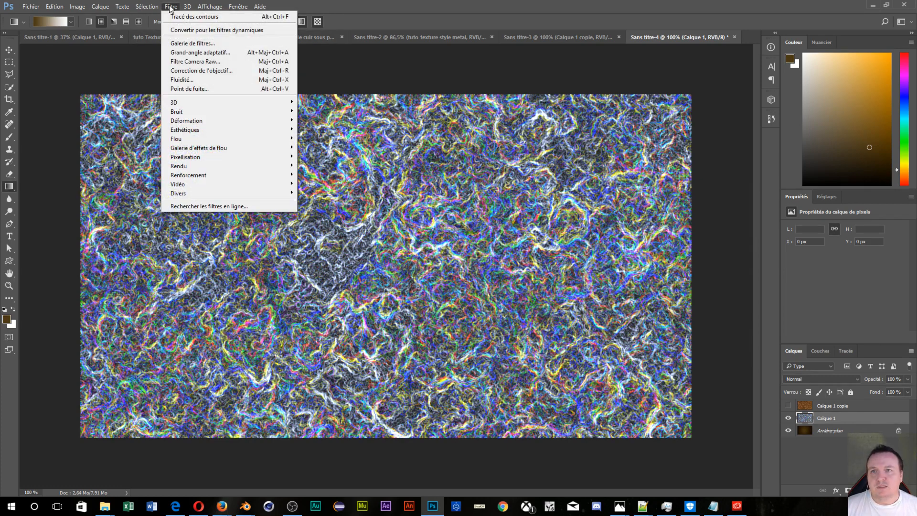
click(180, 17)
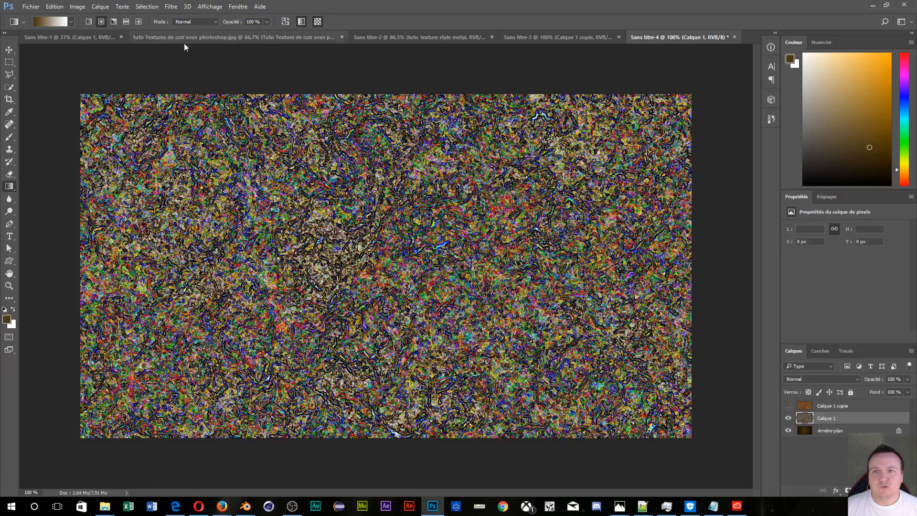
- Colorise Calque 1 in Teinte/Saturation with Teinte 292 and Saturation 66
click(77, 6)
mouse_move(92, 35)
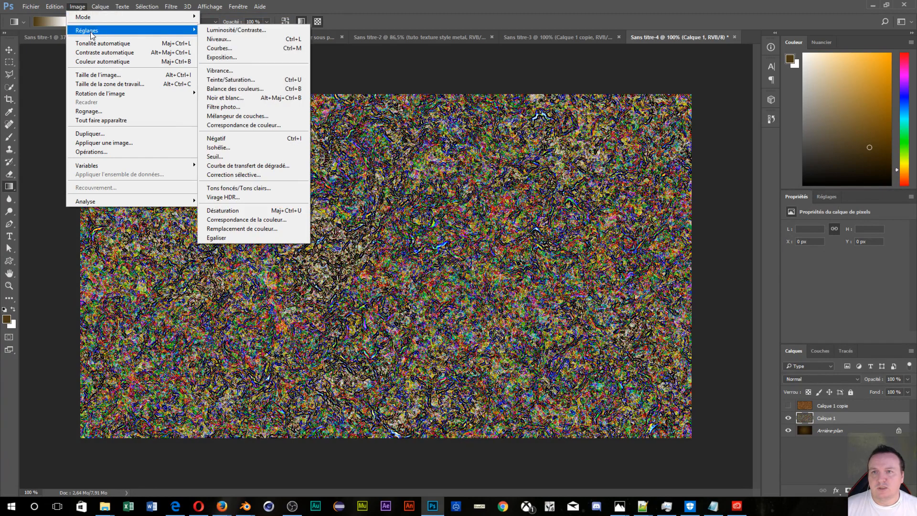
click(269, 80)
click(738, 201)
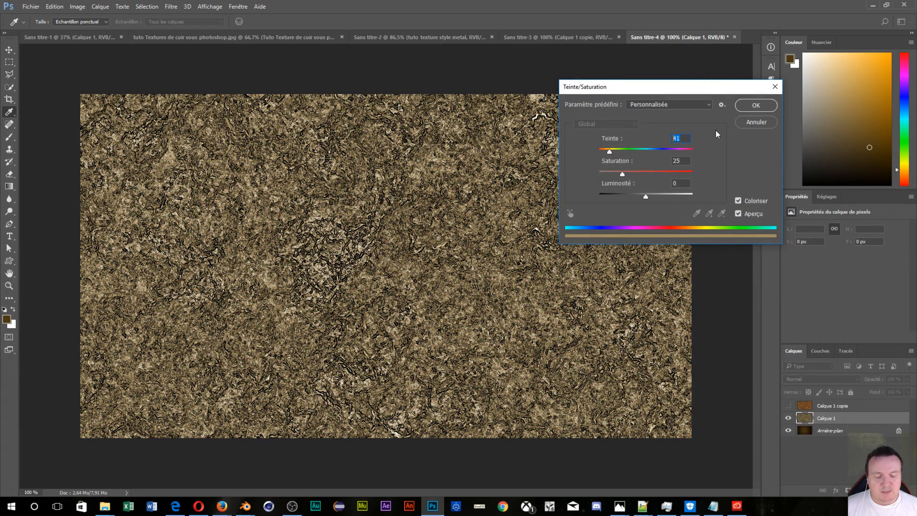
text(292)
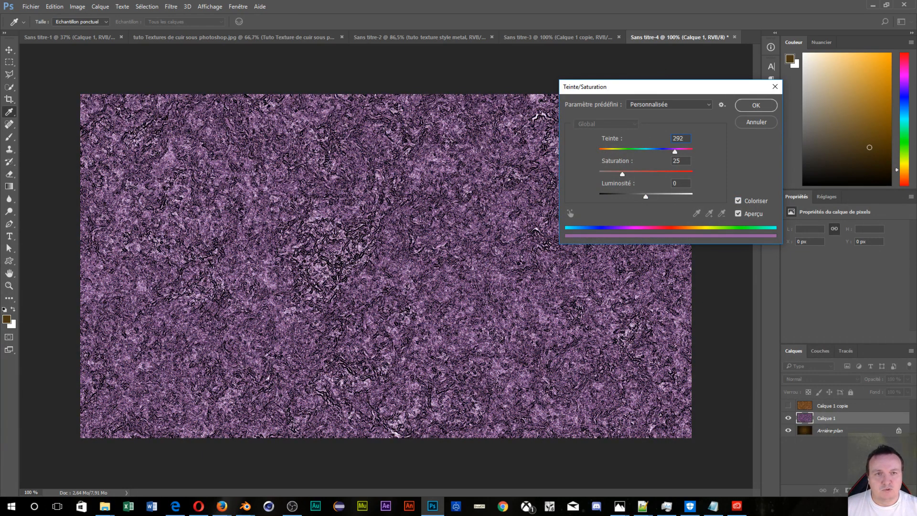
text(66)
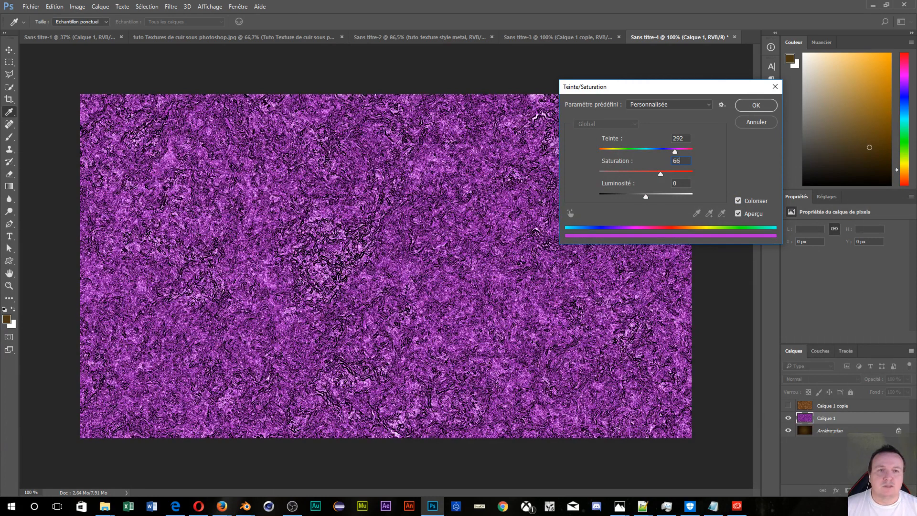
click(755, 105)
key(g)
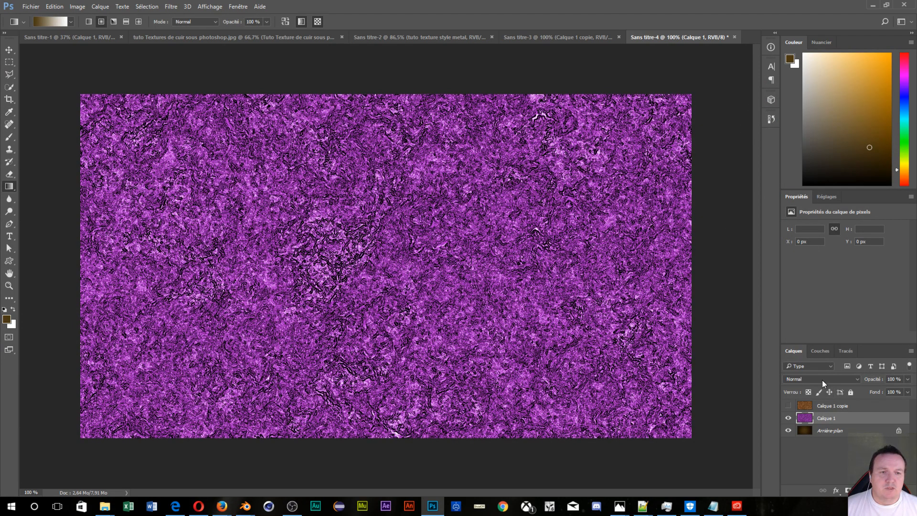
- Set Calque 1 to the Incrustation blend mode with 53% opacity
click(821, 380)
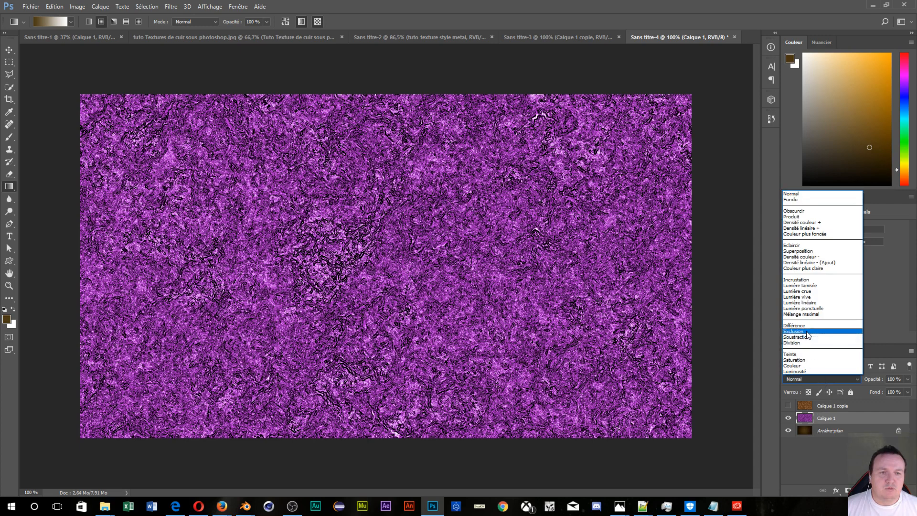
click(817, 280)
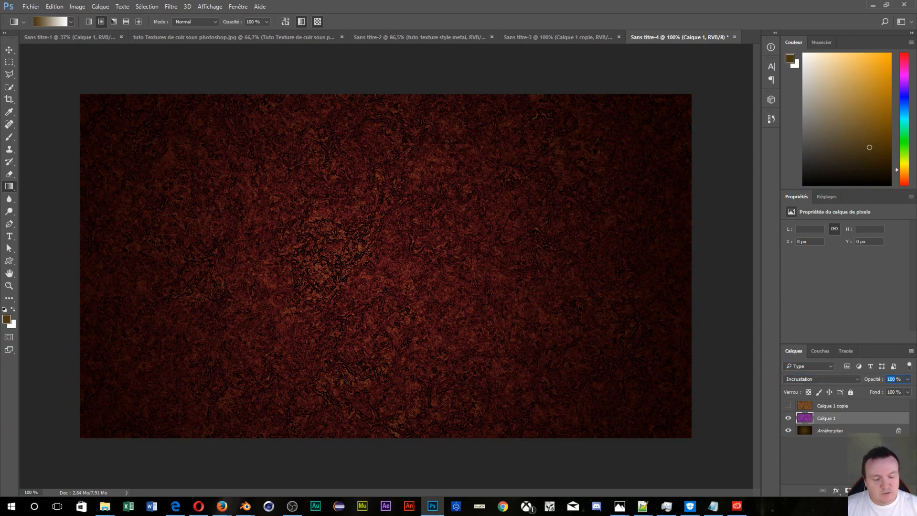
text(53)
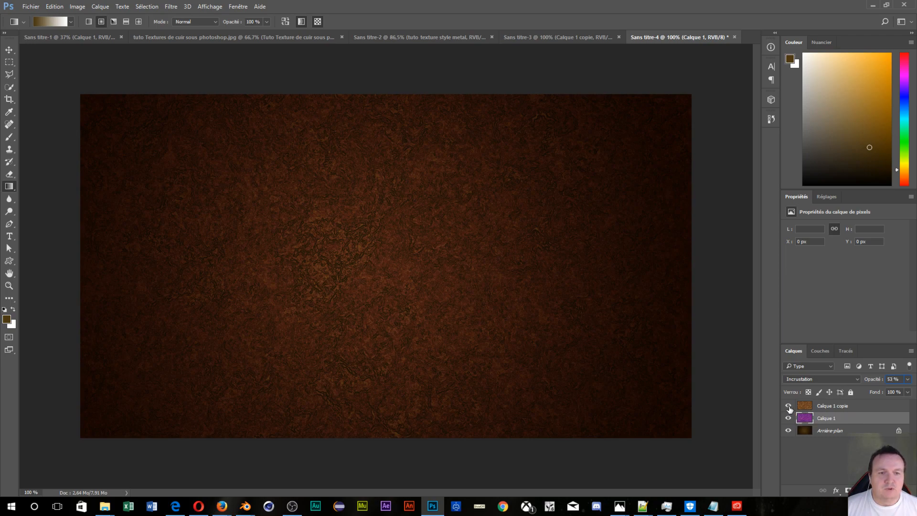
- Show Calque 1 copie again, set its blend mode to Incrustation and duplicate the layer
click(789, 405)
click(848, 407)
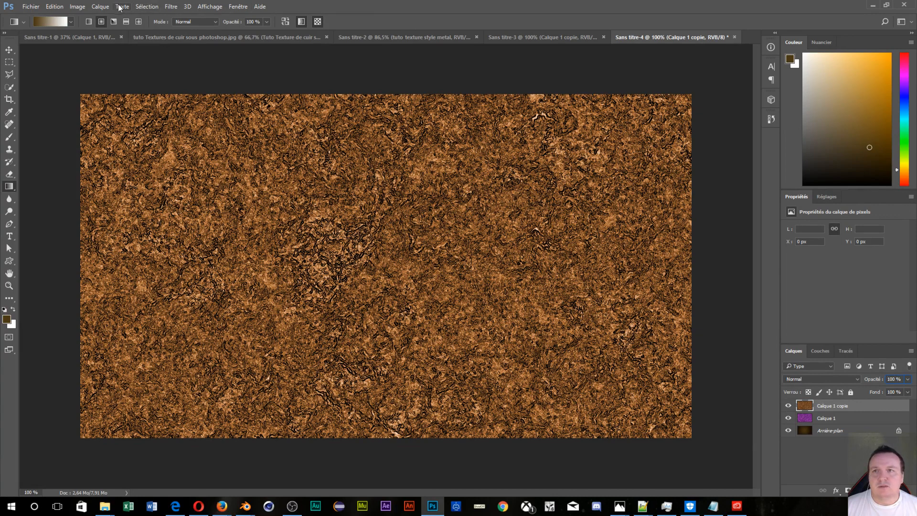
click(799, 380)
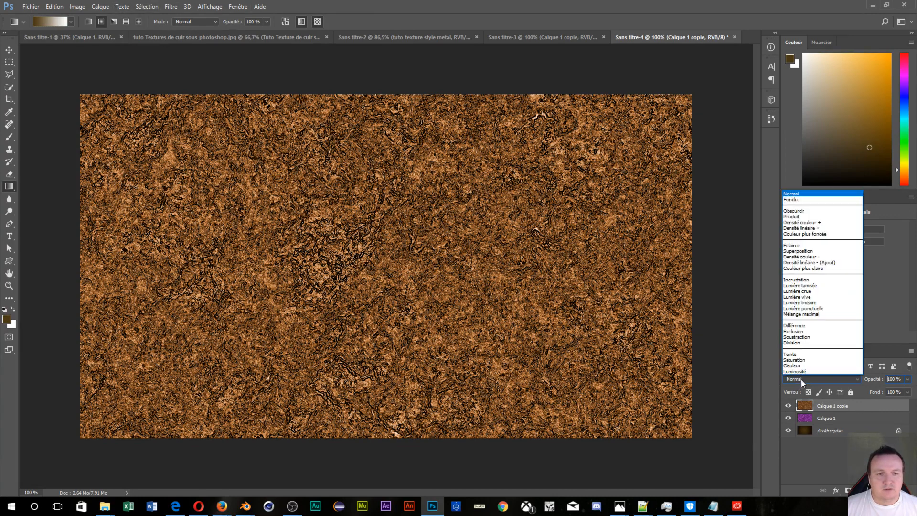
click(805, 280)
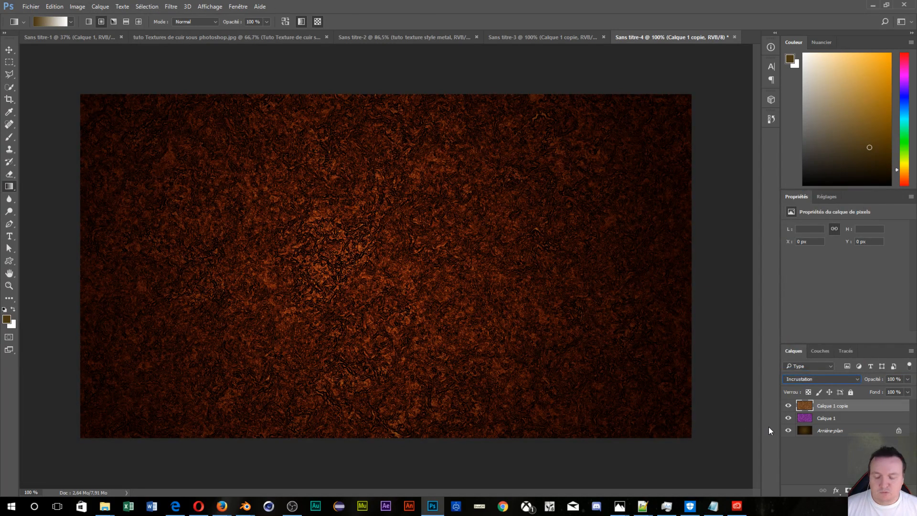
key(ctrl+j)
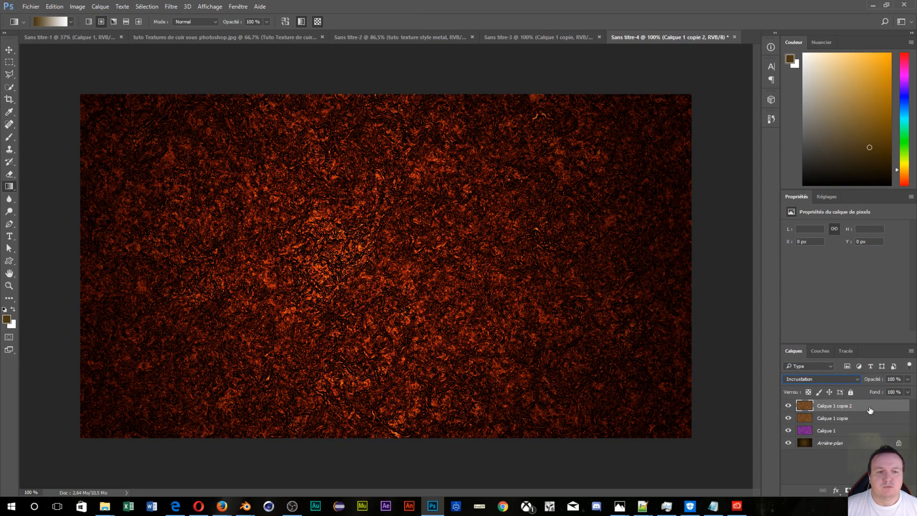
- Start a Plage de couleurs selection on the duplicate, sampling a red tone near the canvas centre with Tolérance 93
click(147, 6)
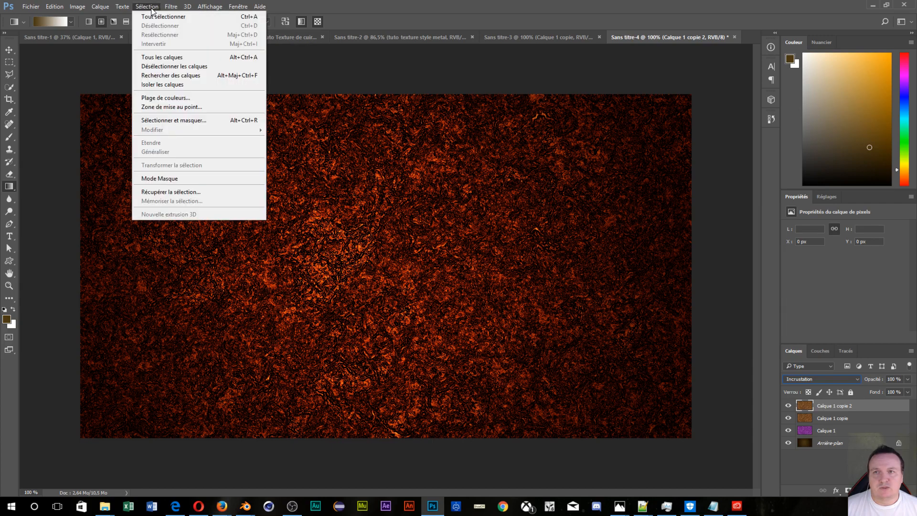
click(177, 97)
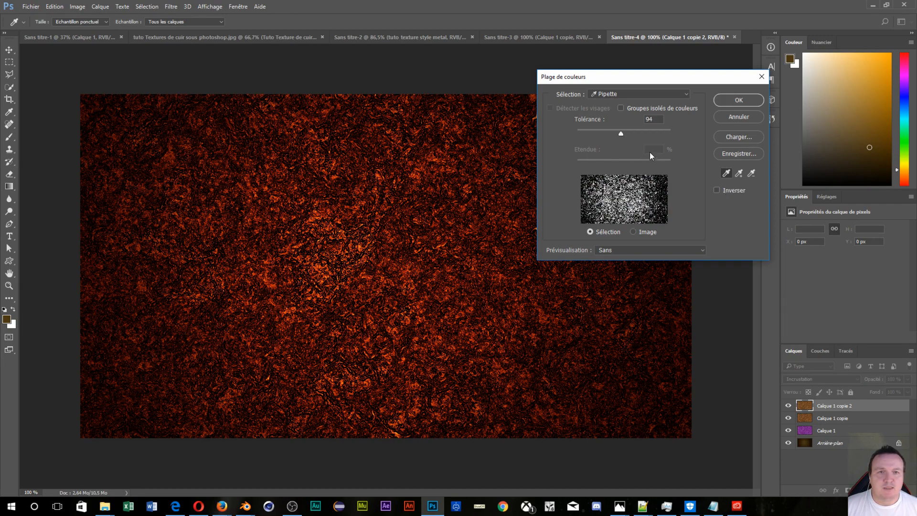
drag(621, 133, 518, 123)
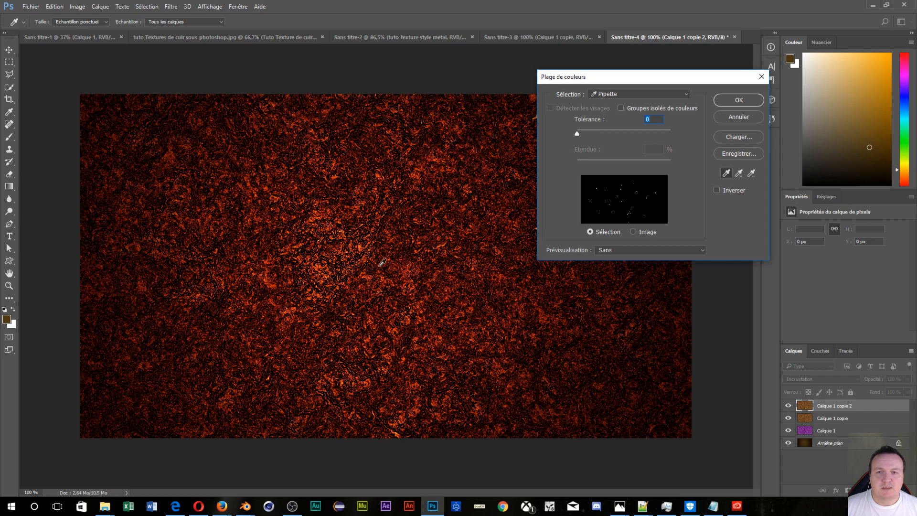
click(382, 262)
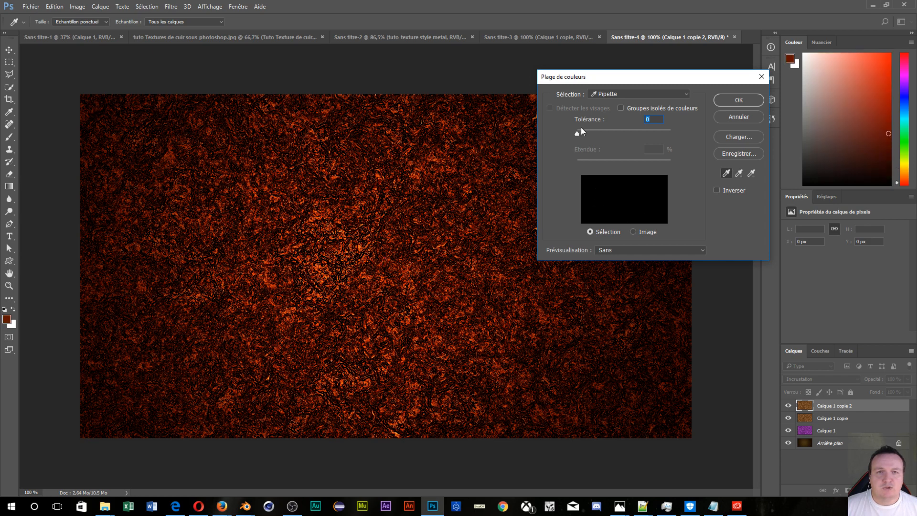
drag(577, 131, 620, 137)
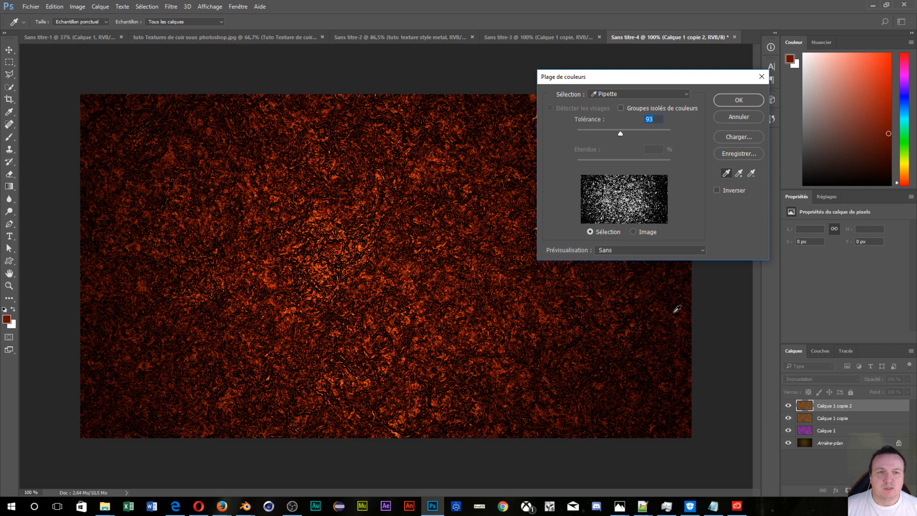
- Add a dark red tone from the canvas's darker edge area to the colour range, set Tolérance to 59 and delete the selected pixels from Calque 1 copie 2
click(738, 174)
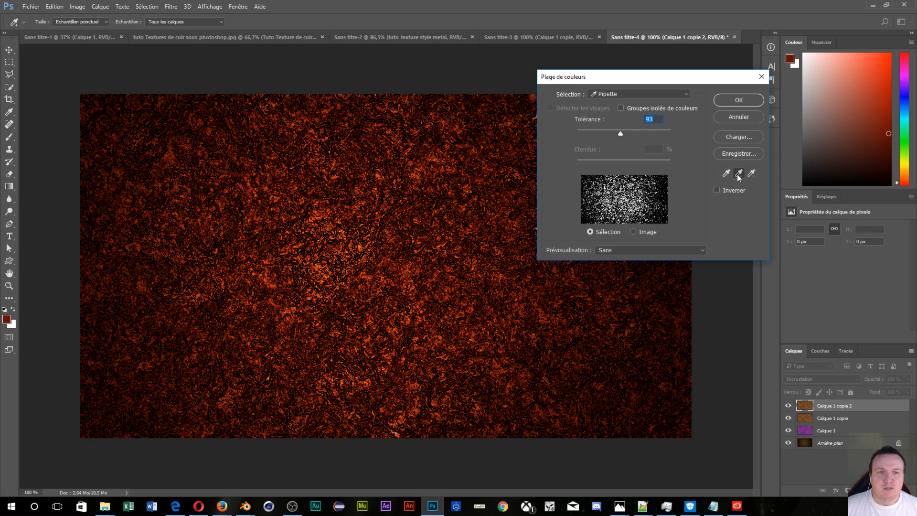
click(671, 332)
drag(620, 133, 602, 130)
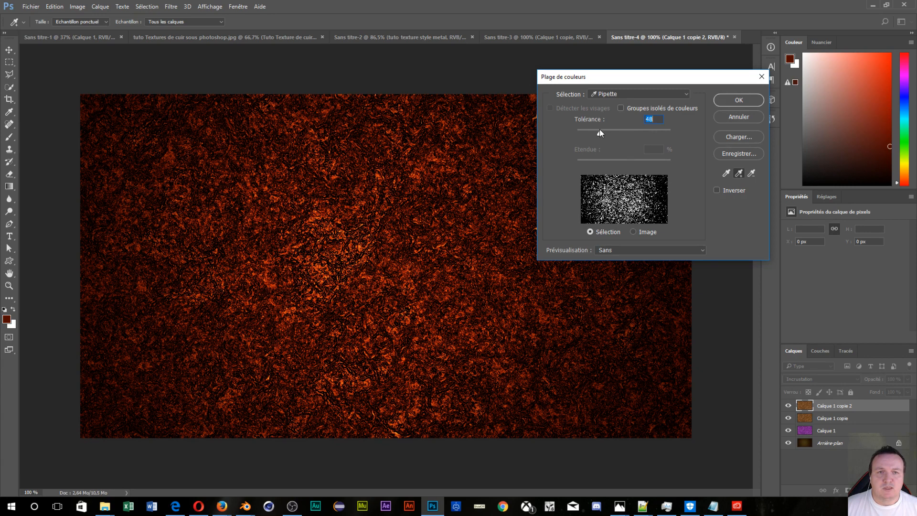
drag(600, 131, 604, 130)
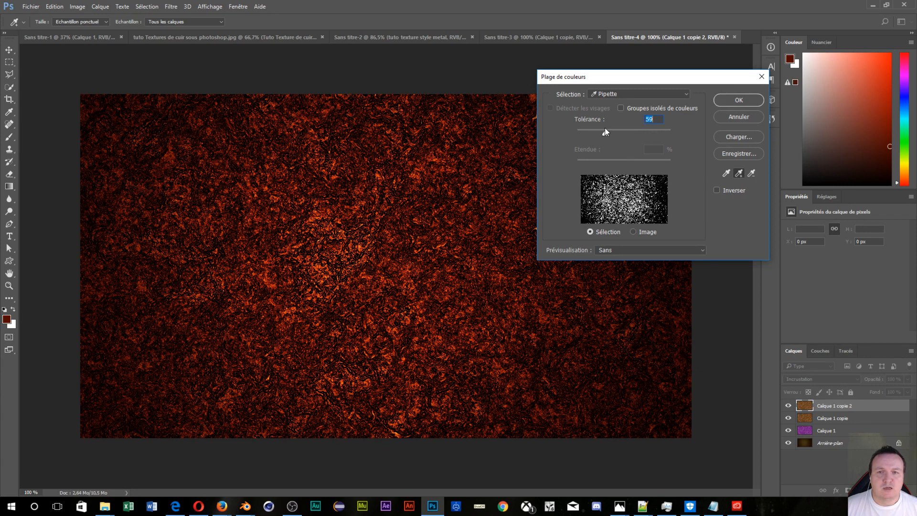
click(738, 101)
key(g)
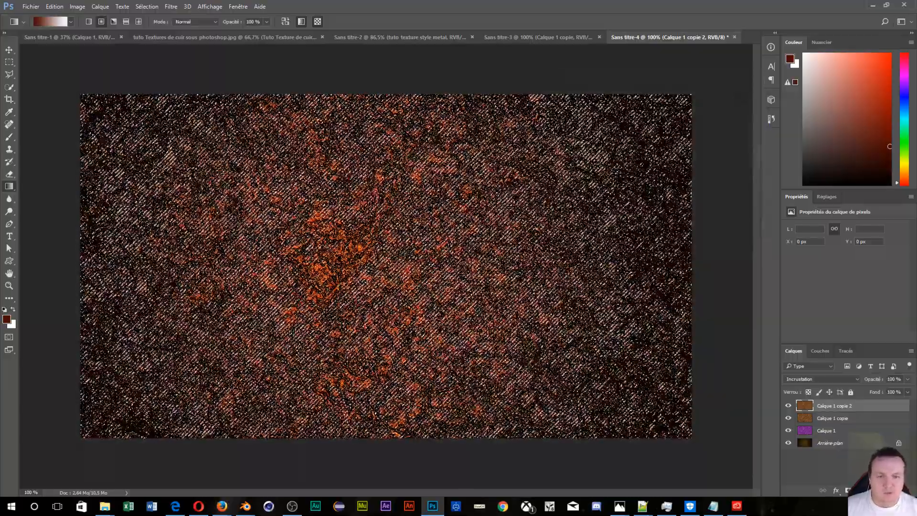
drag(386, 266, 516, 181)
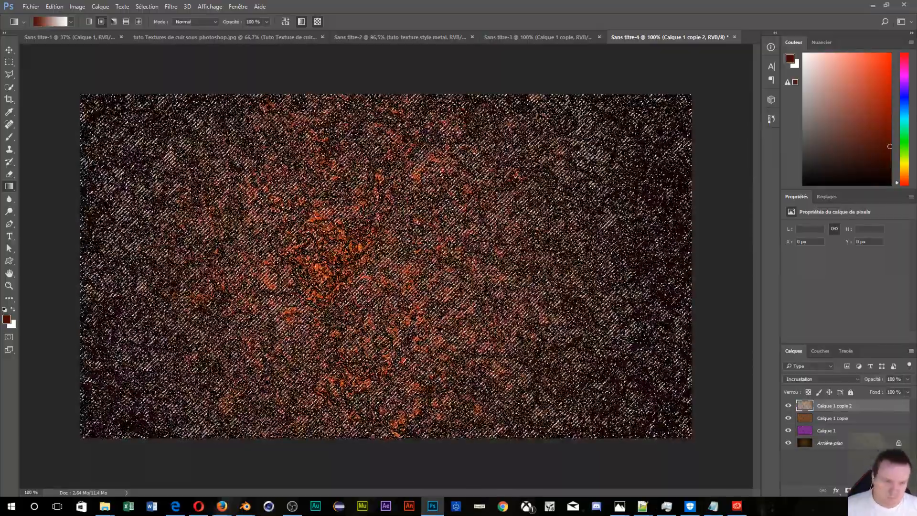
- Add an orange Ombre interne to Calque 1 copie 2 with Distance 1 px and Taille 1 px
double_click(897, 412)
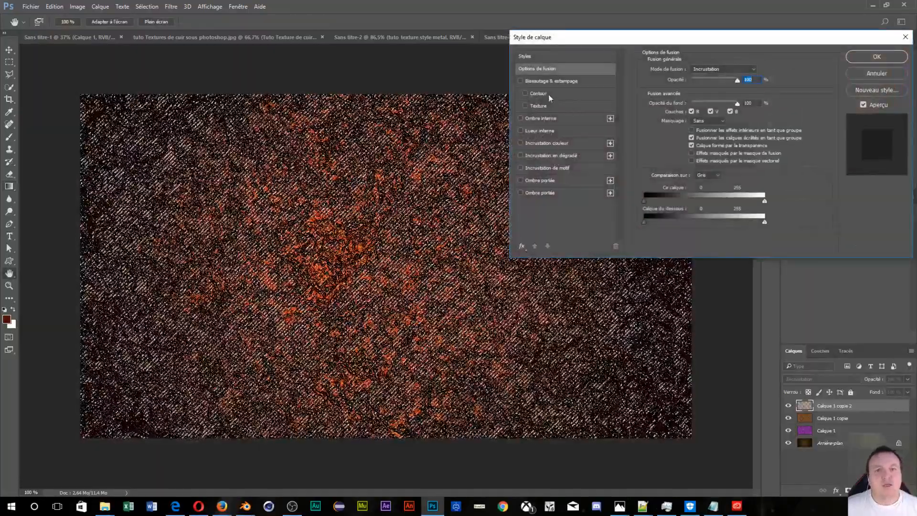
click(544, 118)
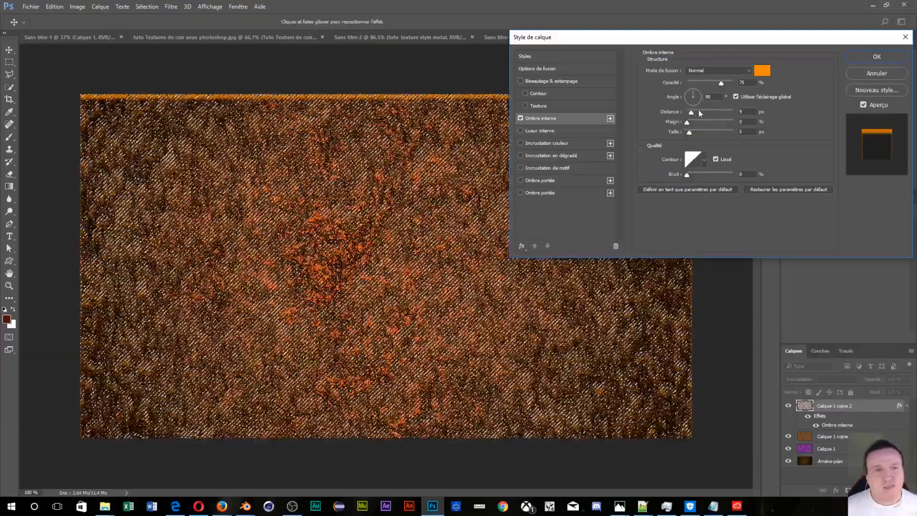
drag(699, 112, 683, 113)
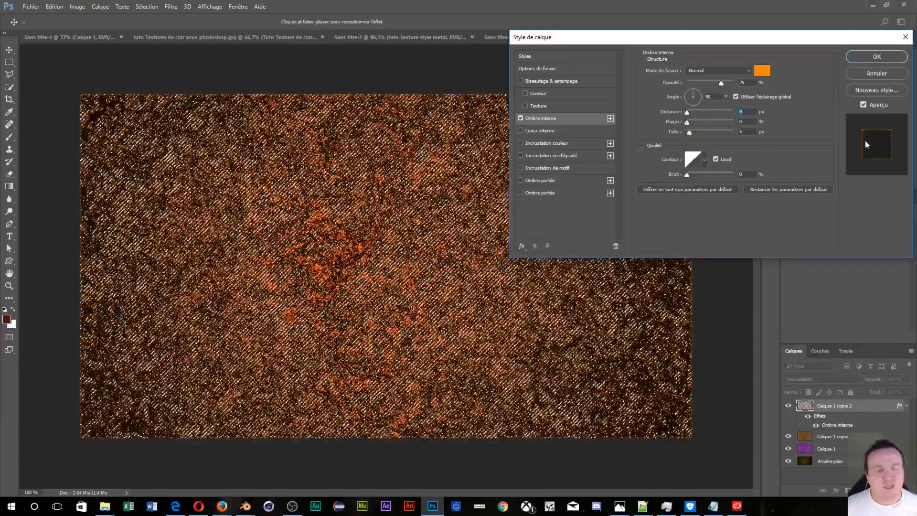
text(1)
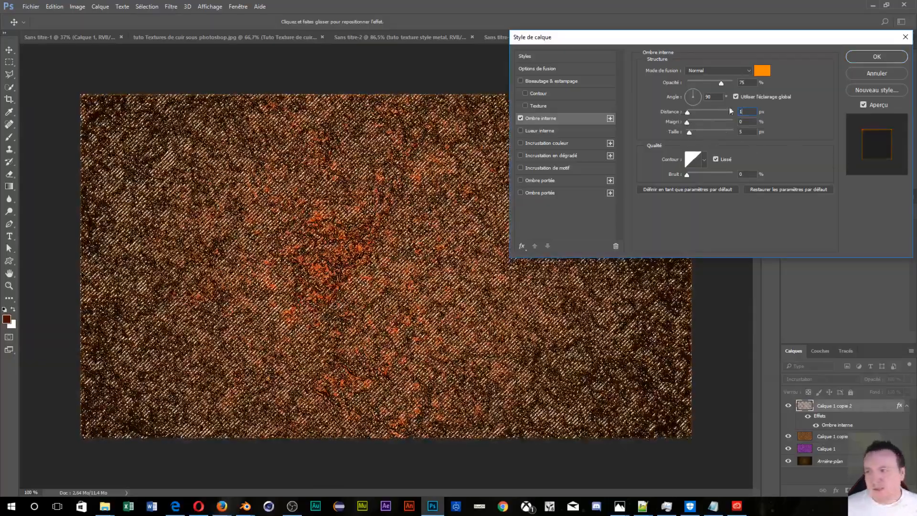
drag(746, 132, 687, 162)
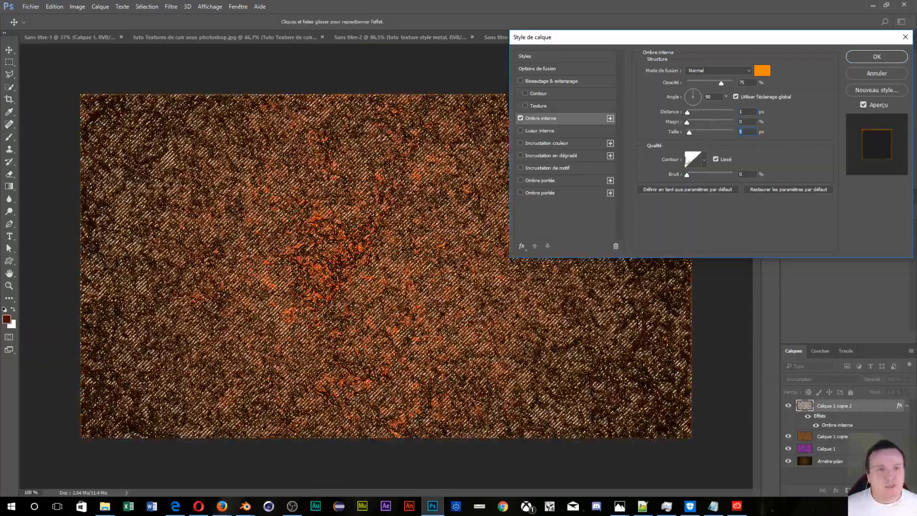
text(1)
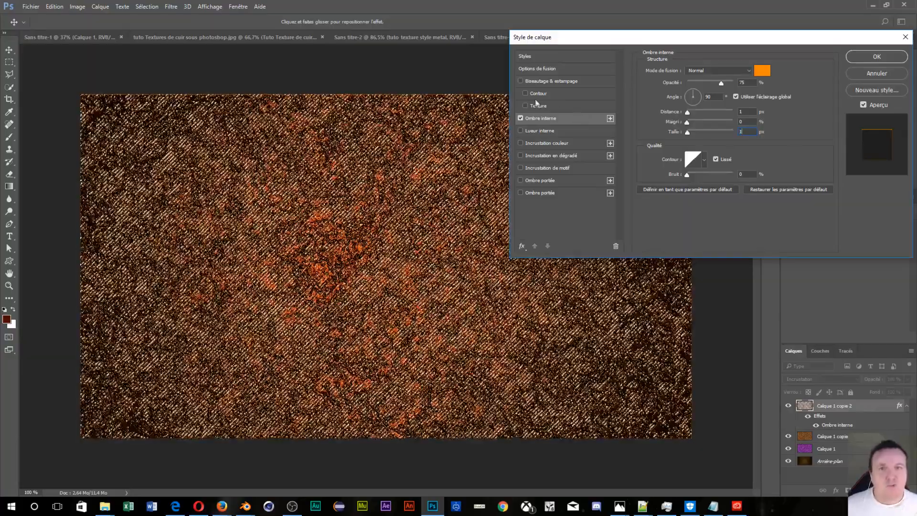
- Add Biseautage & estampage to Calque 1 copie 2 as a Lisse Biseau interne with Profondeur 1% and Taille 0 px, and apply the layer styles
click(548, 80)
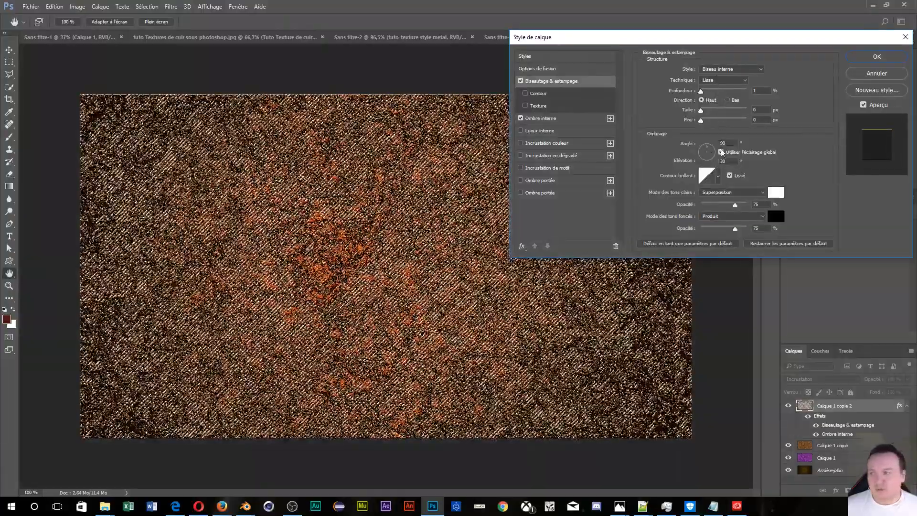
click(717, 178)
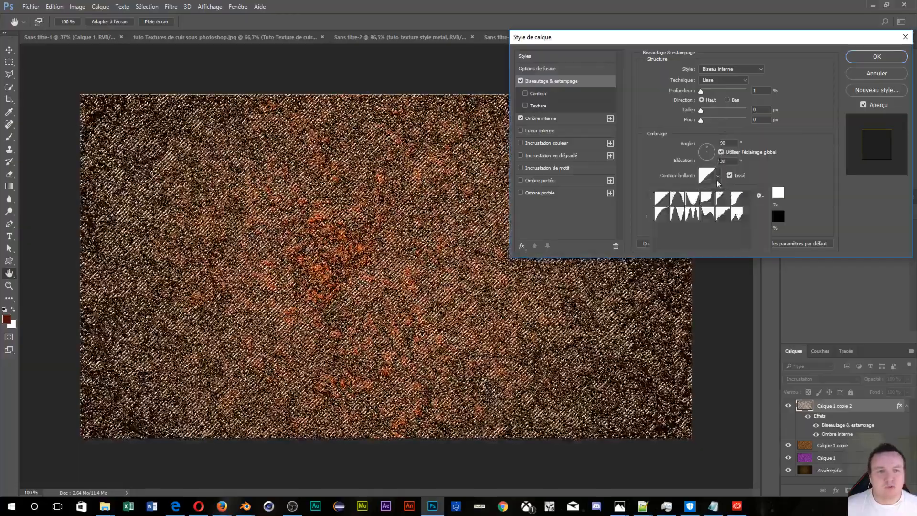
click(717, 180)
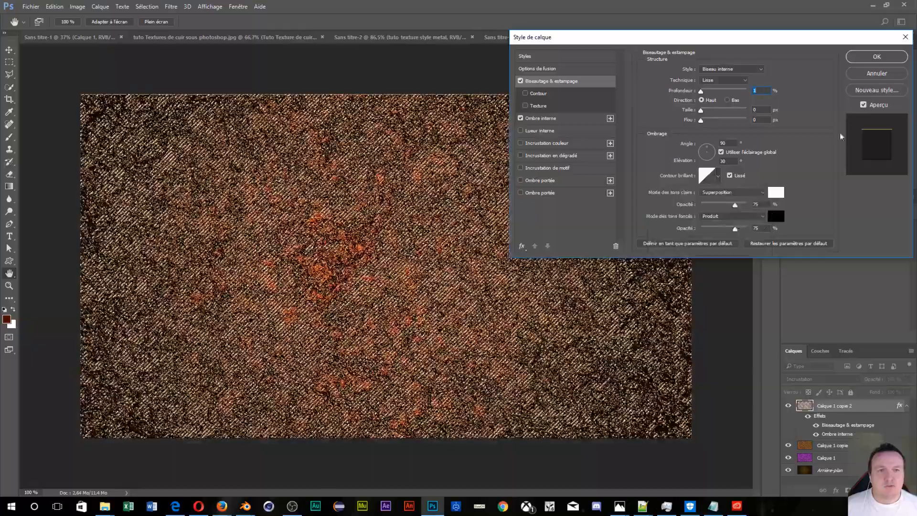
click(878, 57)
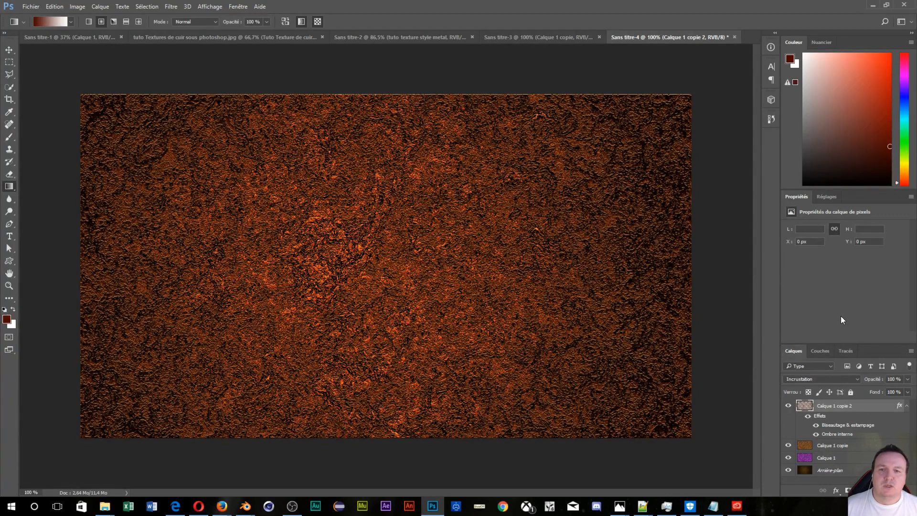
scroll(389, 329, up, 5)
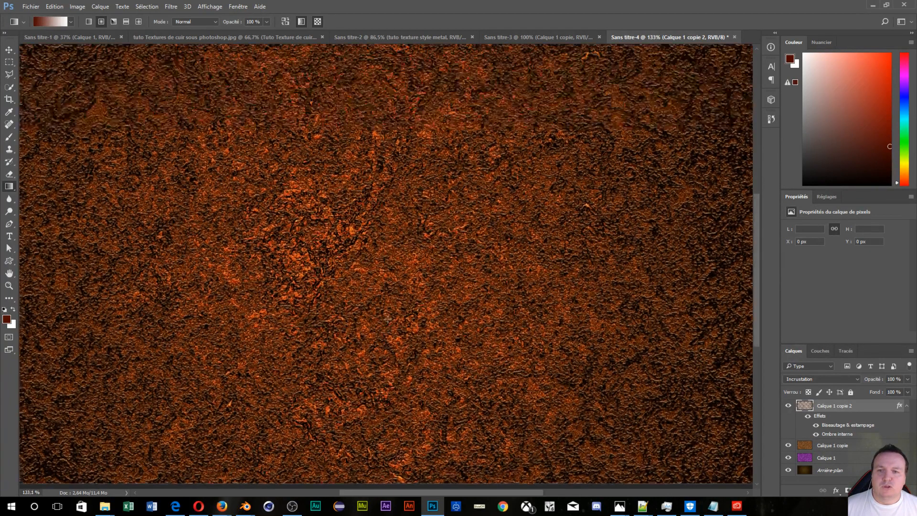
scroll(388, 318, down, 5)
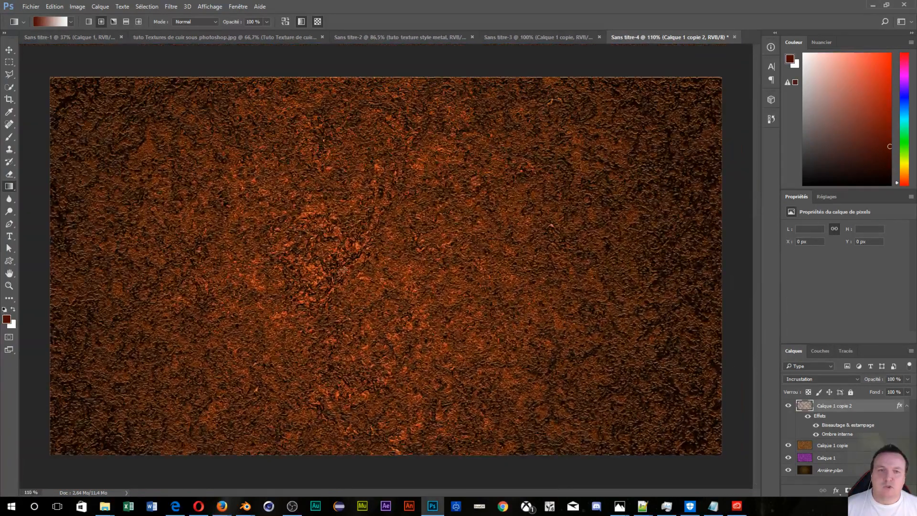
scroll(343, 270, down, 1)
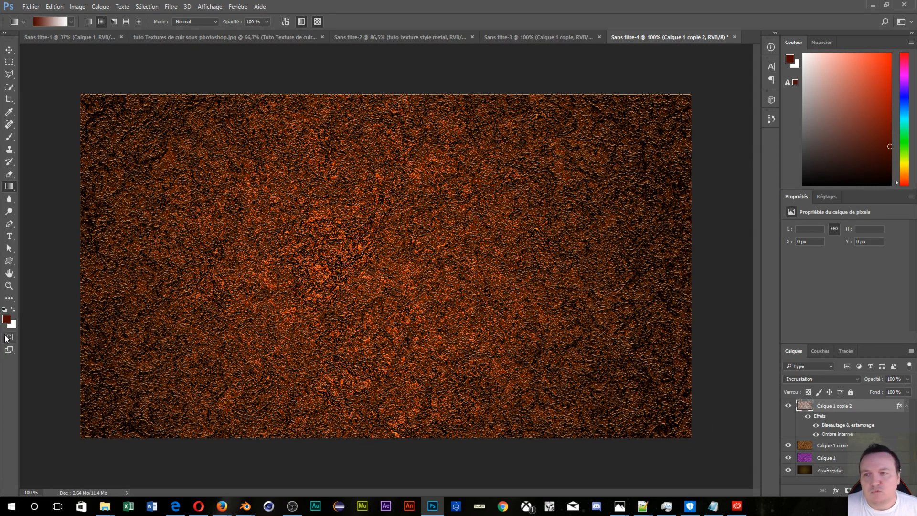
- Create a centred paragraph text over most of the canvas reading PHOTOSHOP, TEXTURE and ROUILLE on three lines in ObelixPro 98 pt
click(10, 236)
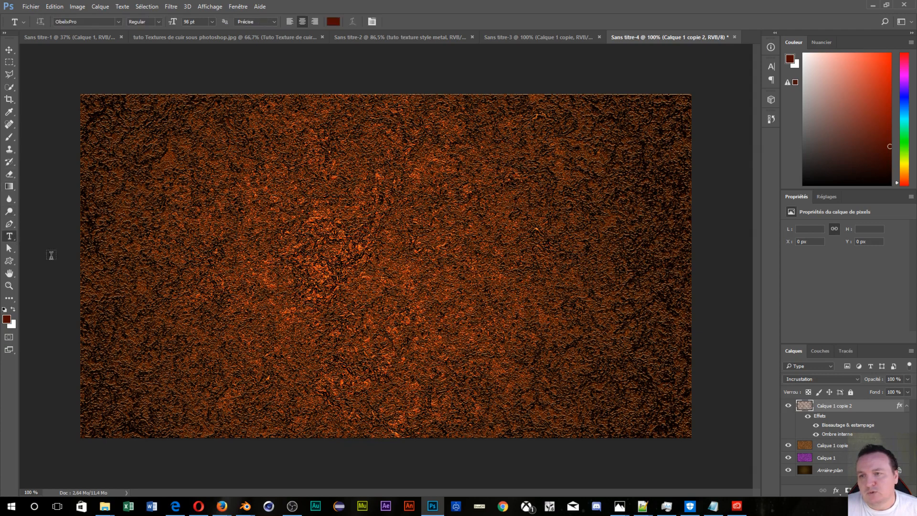
drag(121, 155, 649, 381)
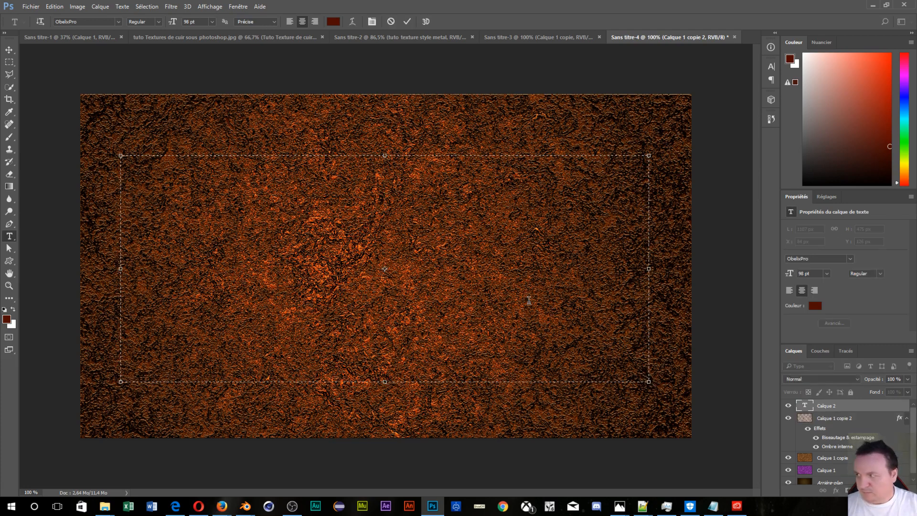
text(T)
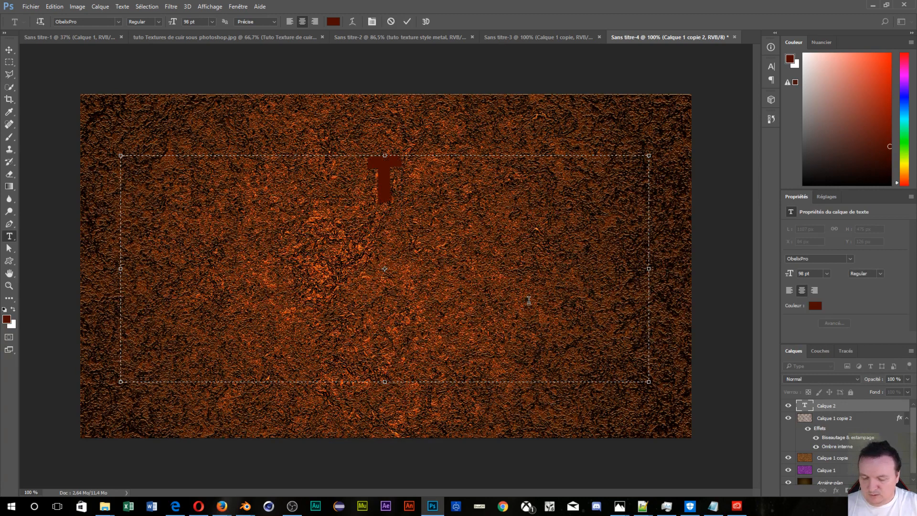
key(BackSpace)
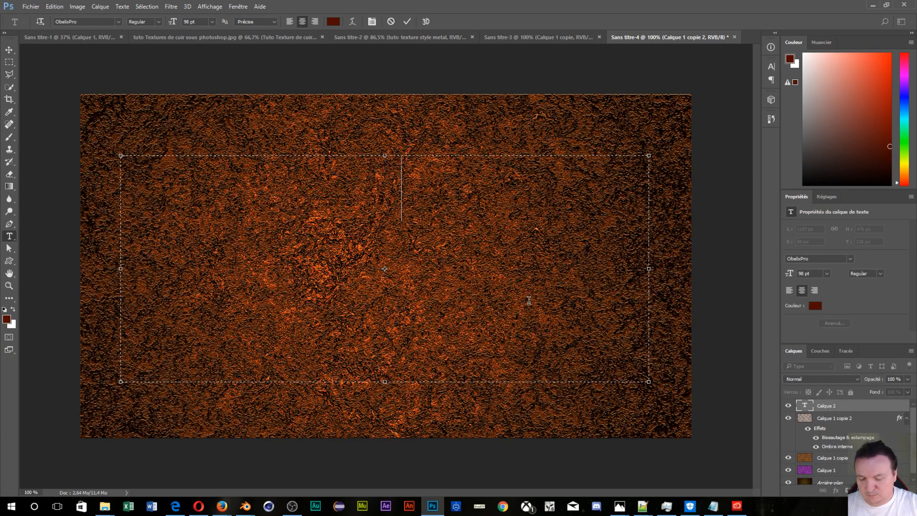
text(PHOTOS )
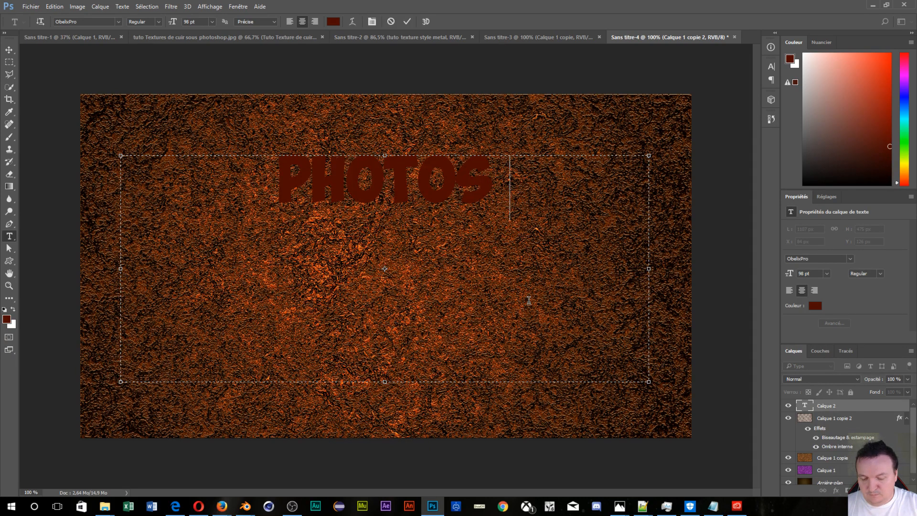
text(HOP)
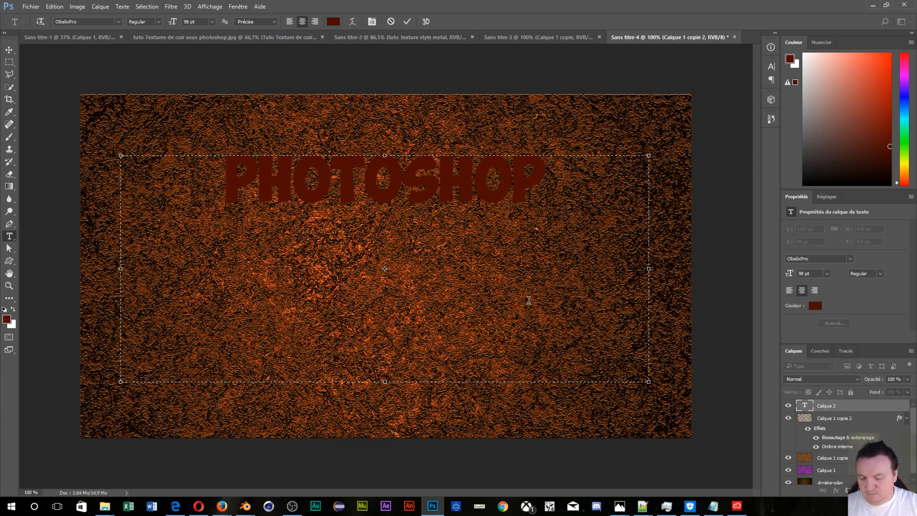
key(Return)
text(TEXT)
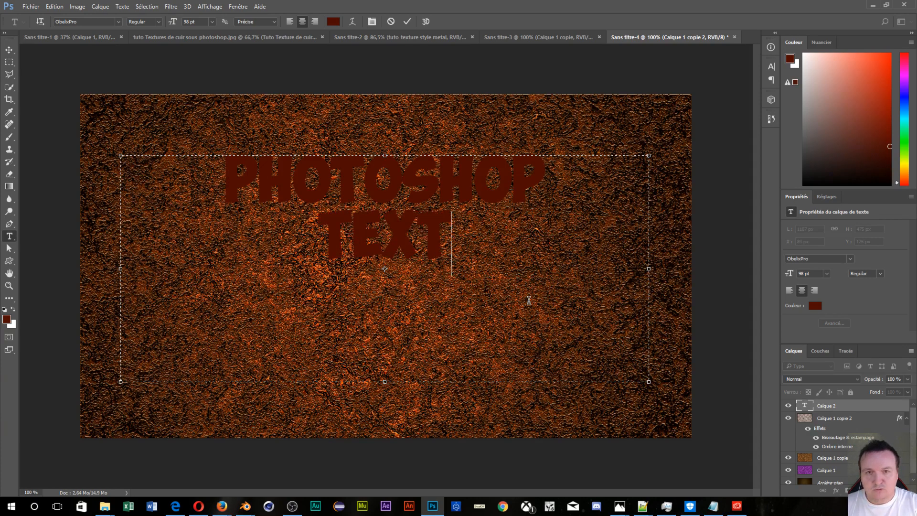
text(URE)
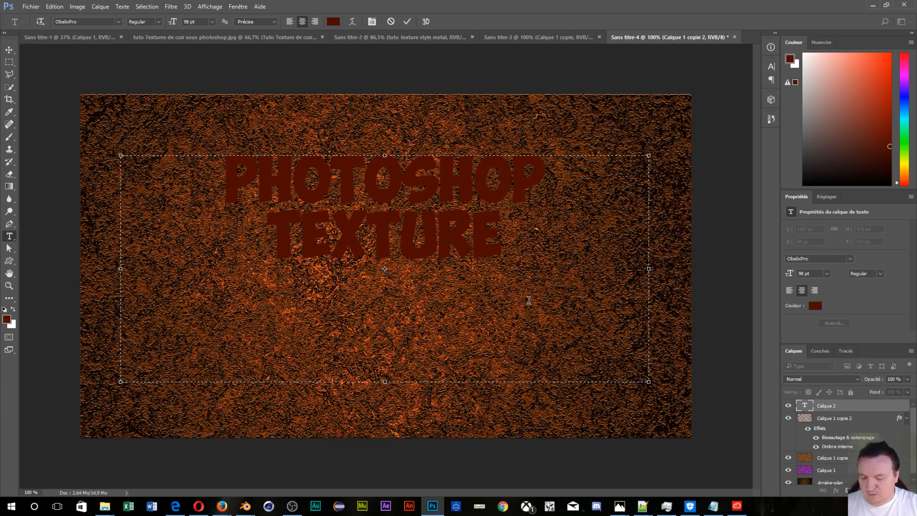
key(Return)
text(ROUILLE)
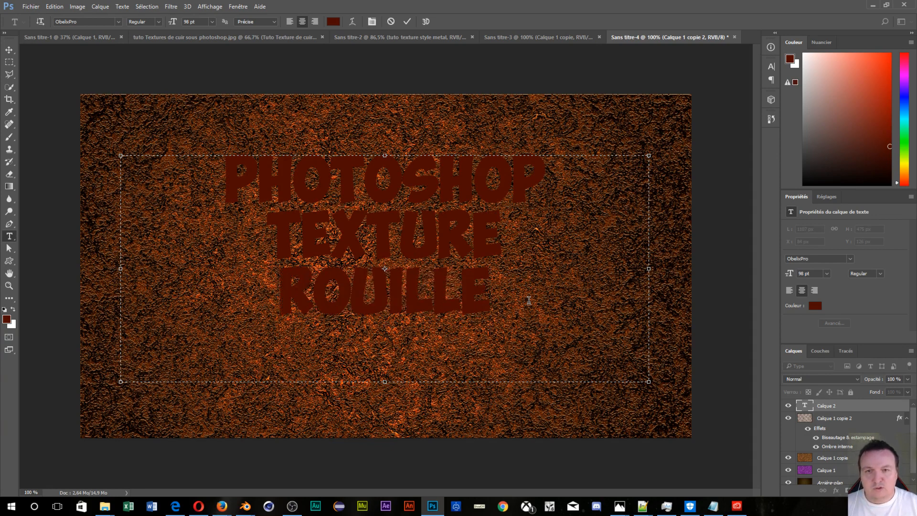
- Add Biseautage & estampage to the title text layer as a Ciselage léger Biseau interne with Profondeur 178% and Taille 4 px
click(884, 411)
double_click(893, 410)
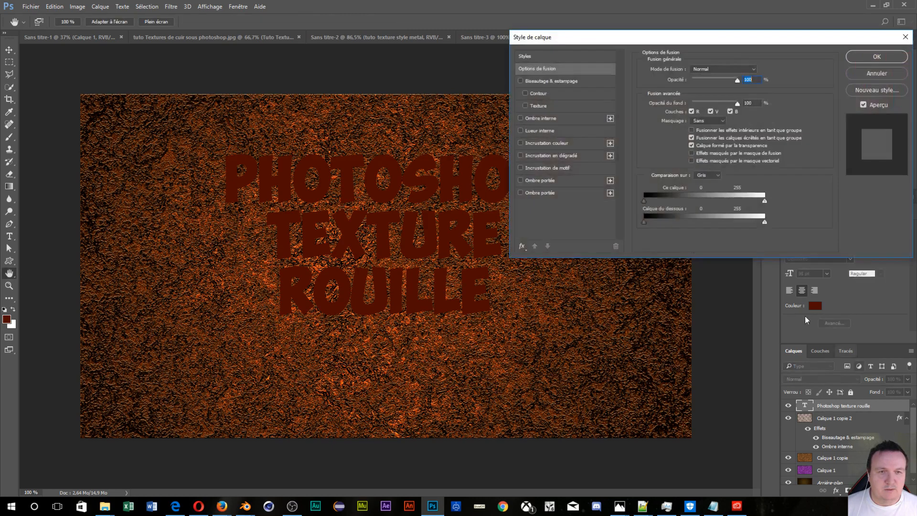
click(540, 82)
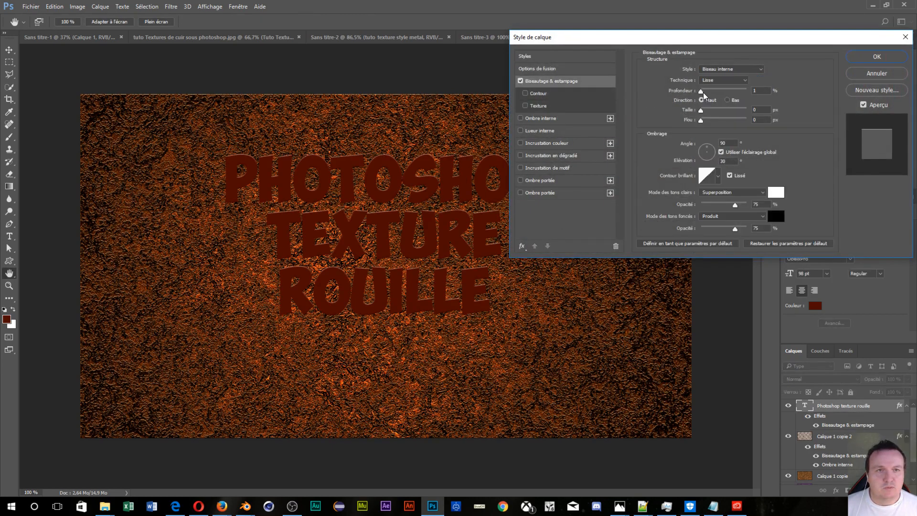
drag(702, 93, 706, 93)
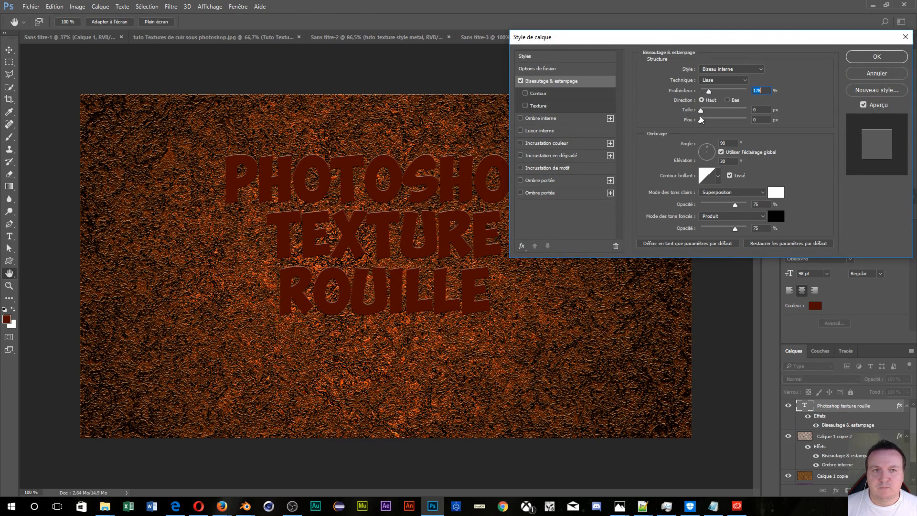
drag(699, 113, 703, 113)
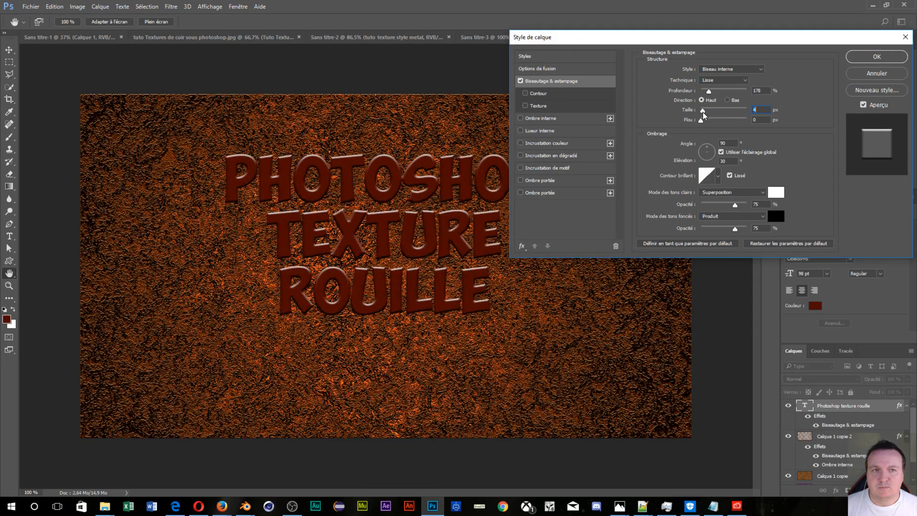
click(720, 80)
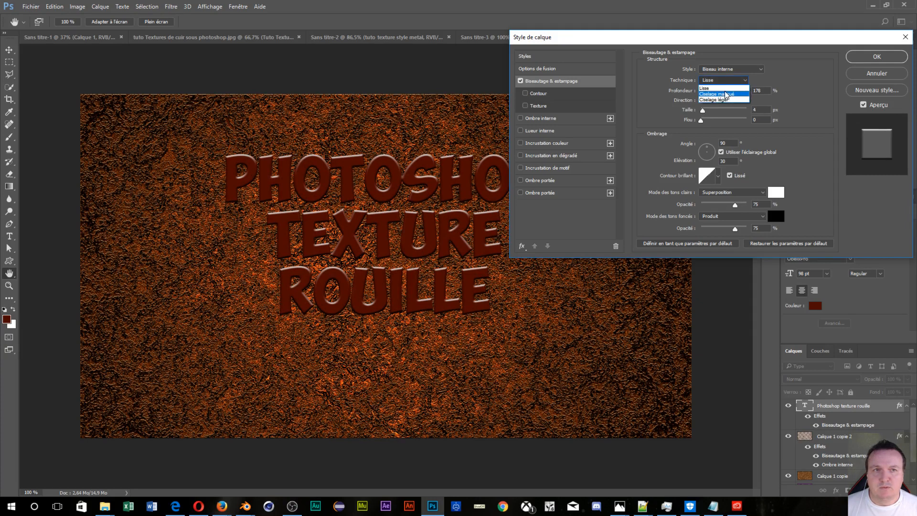
click(724, 100)
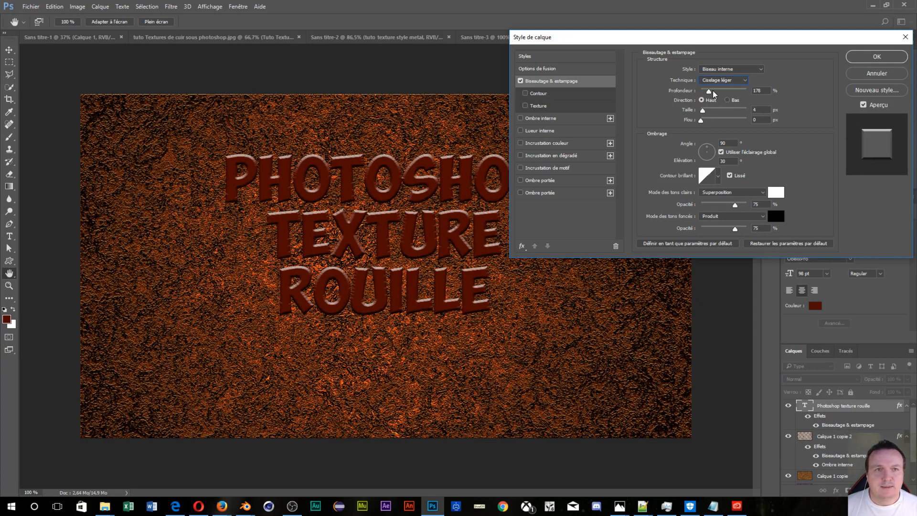
- Adjust the title bevel's lighting to Angle 120° and Elévation 39° with Utiliser l'éclairage global turned off
drag(707, 147, 703, 145)
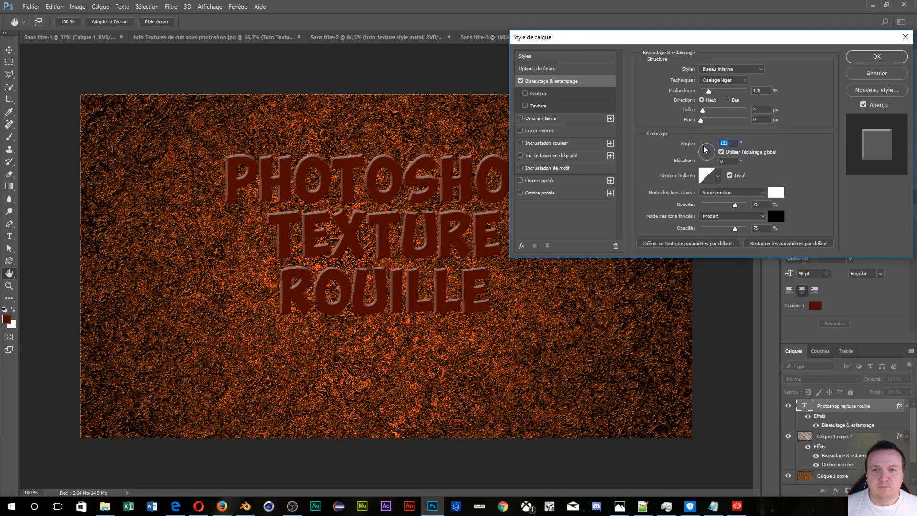
click(704, 146)
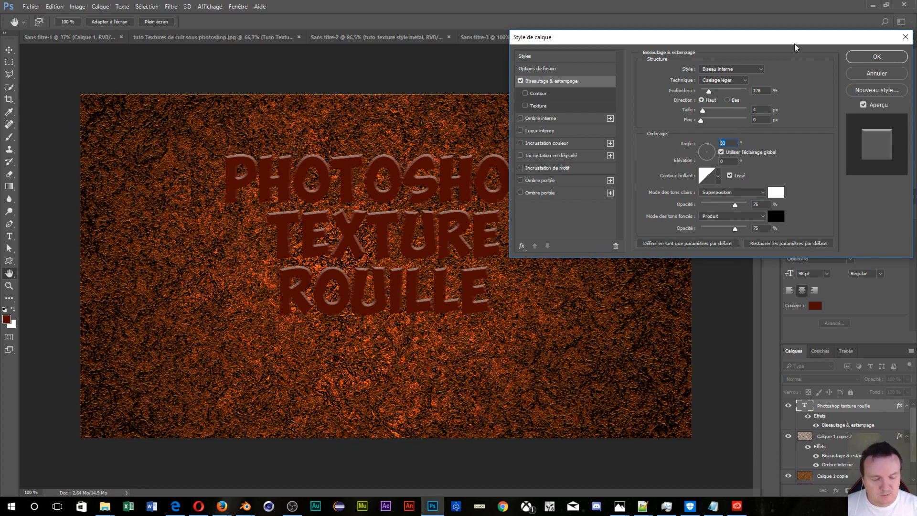
text(90)
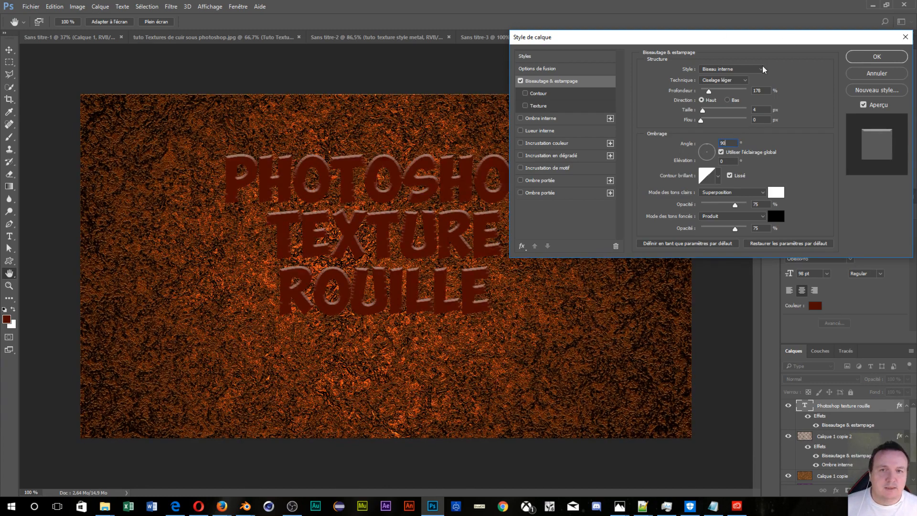
click(721, 152)
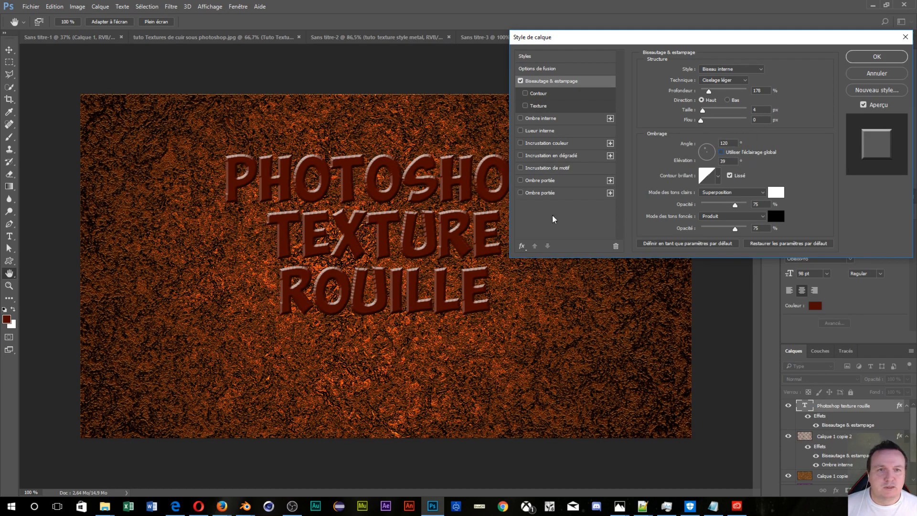
- Add an Ombre portée to the title with Opacité 43%, Angle 136° and Distance 20 px, and apply the layer styles
click(527, 193)
mouse_move(375, 249)
mouse_down()
mouse_move(388, 257)
mouse_move(378, 249)
mouse_up()
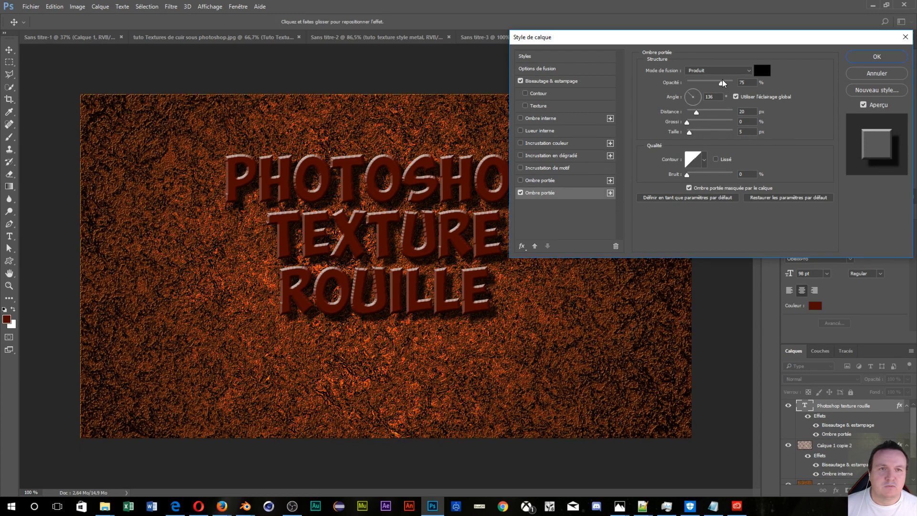
drag(722, 81, 707, 82)
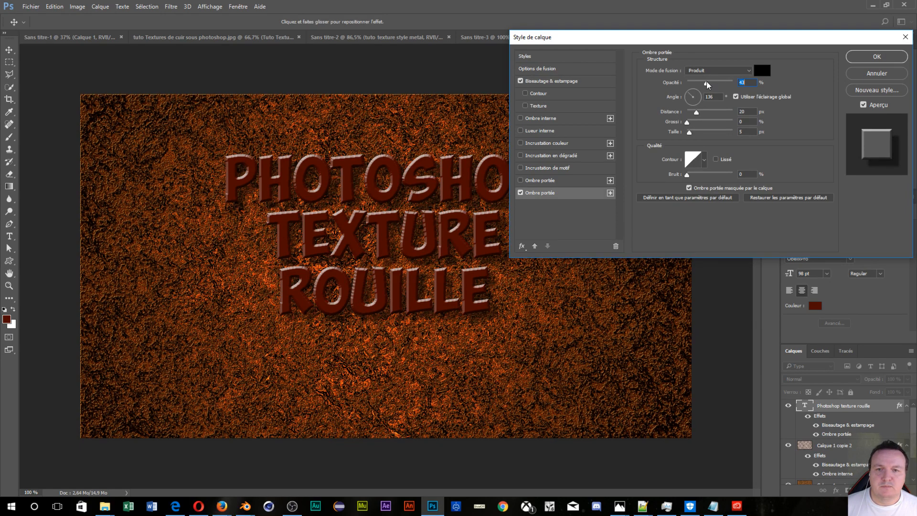
click(870, 58)
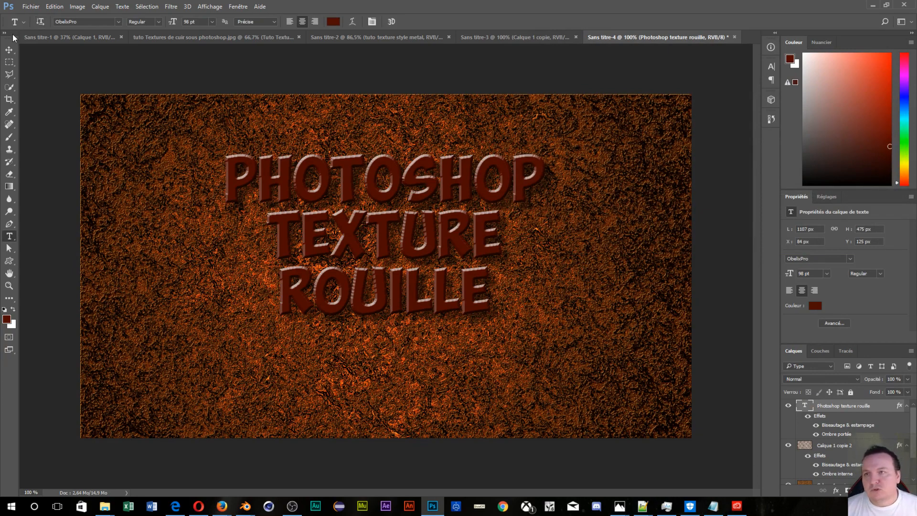
- Move the title lower and slightly left on the canvas, to about X 60 px and Y 194 px
click(9, 50)
drag(316, 198, 305, 232)
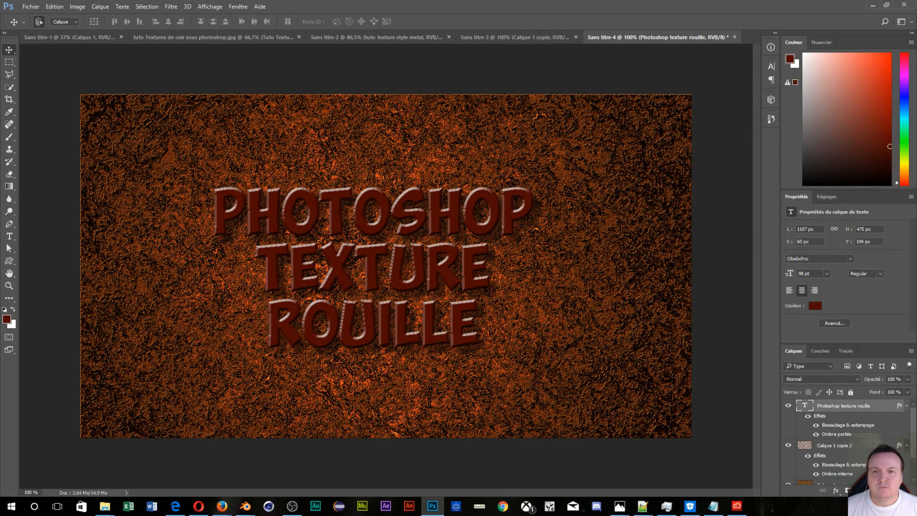